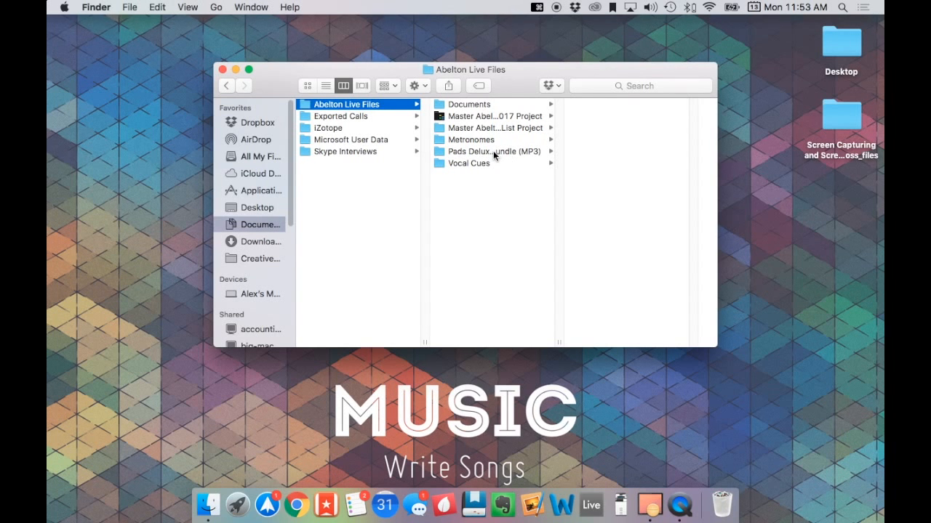
- Open the Live set "Master Abelton Song List 2017.als" from the Master Abelton Song List 2017 Project folder
click(473, 116)
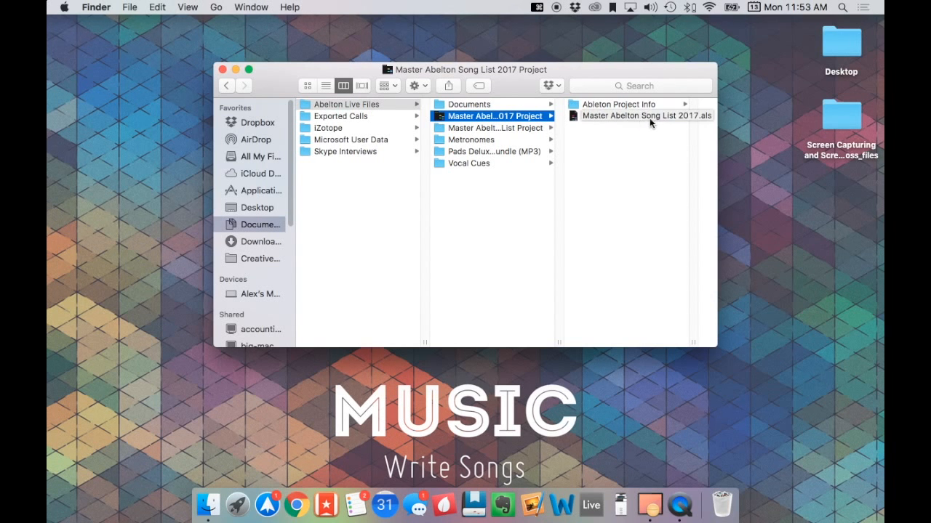
double_click(607, 120)
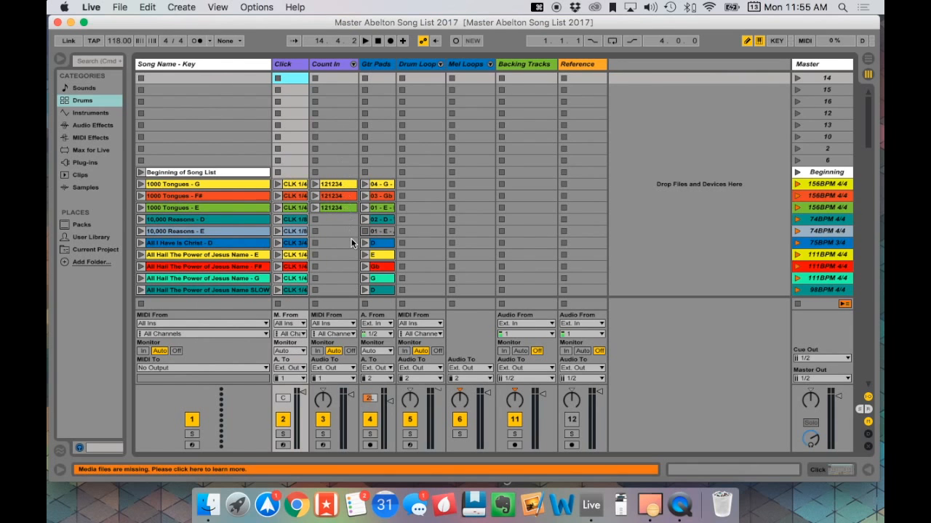
- Play the 121234 count-in clip of "1000 Tongues - G" briefly, and stop playback
click(372, 208)
scroll(291, 264, down, 15)
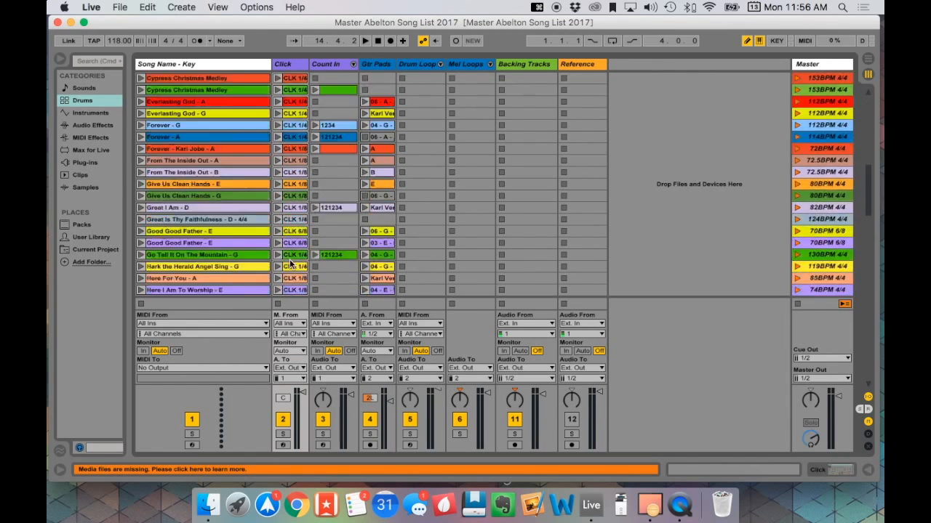
scroll(291, 264, up, 15)
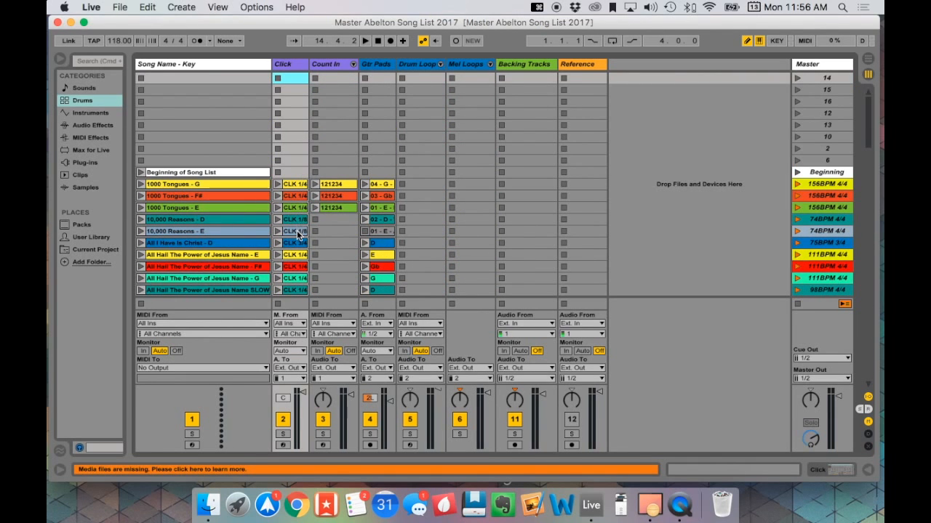
scroll(302, 247, down, 10)
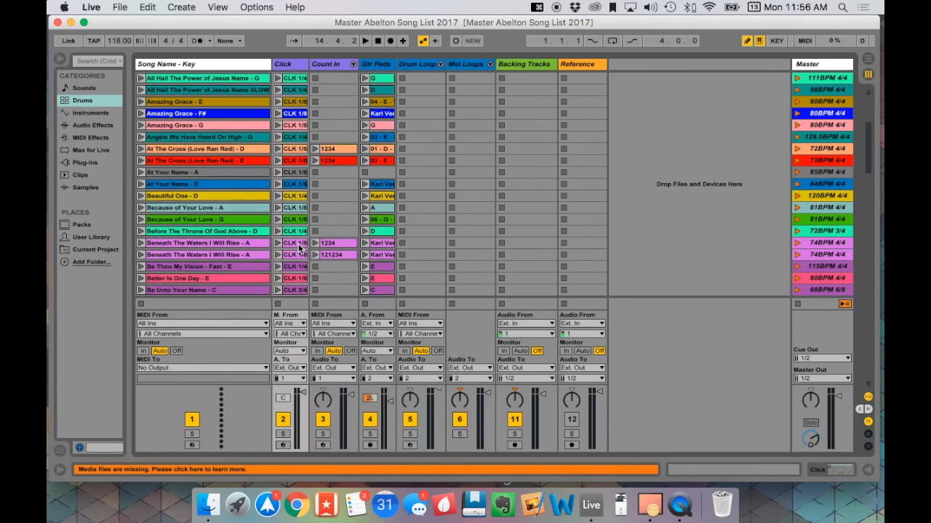
scroll(298, 248, up, 10)
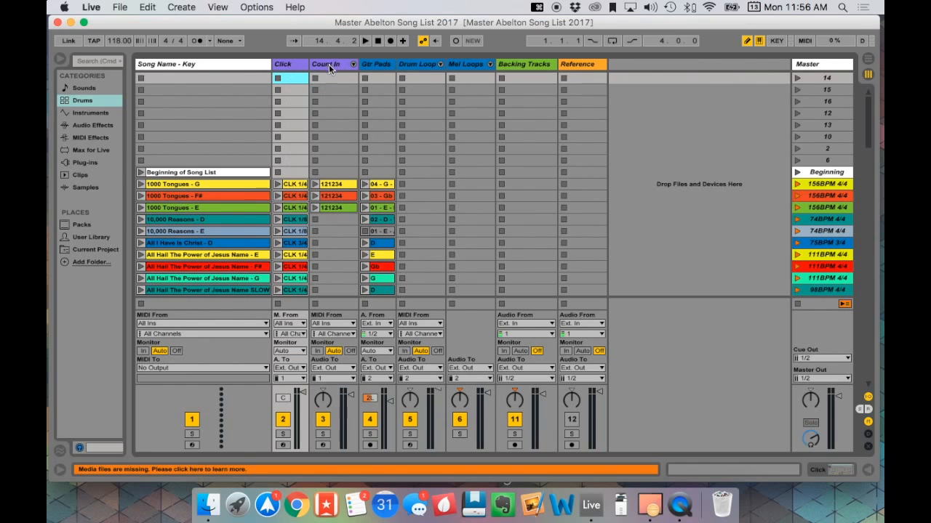
click(315, 184)
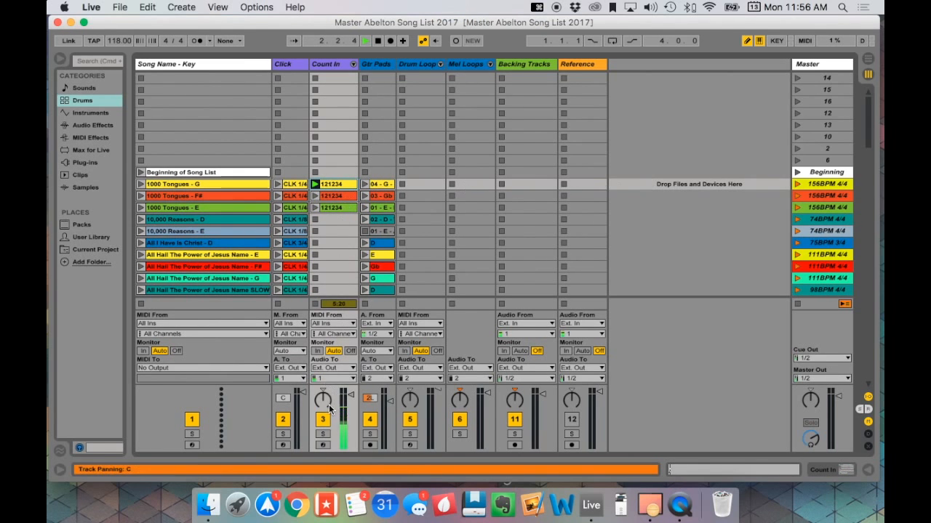
key(space)
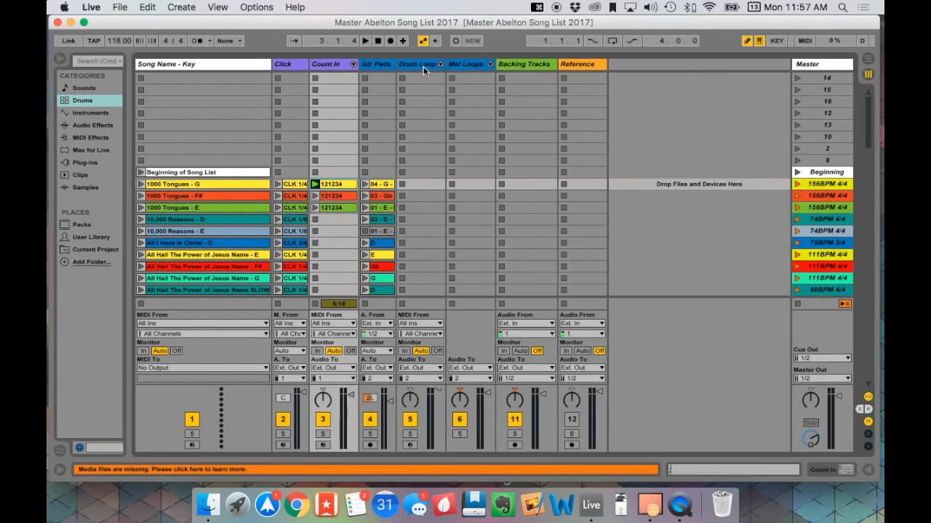
- Look through the song list to examine the drum loop, melody loop and guitar pad clips and the scene tempos
scroll(424, 231, down, 20)
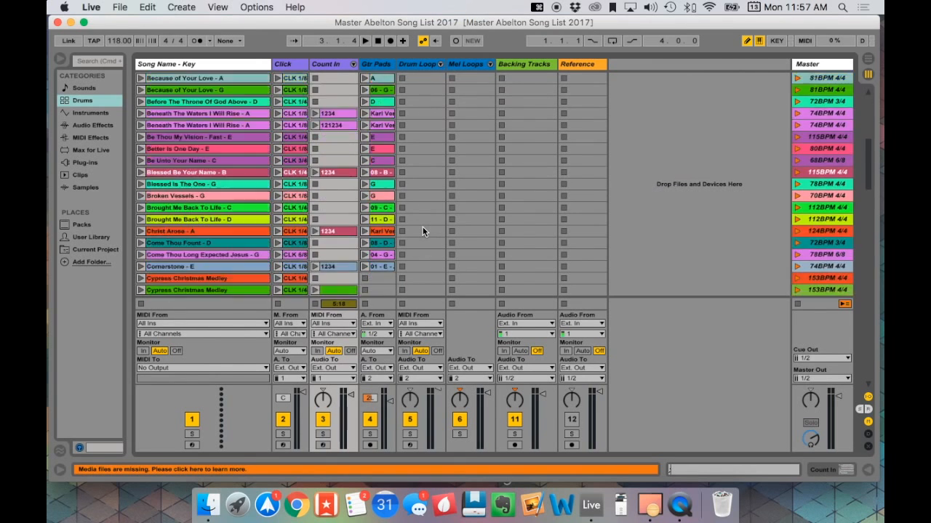
scroll(422, 211, down, 5)
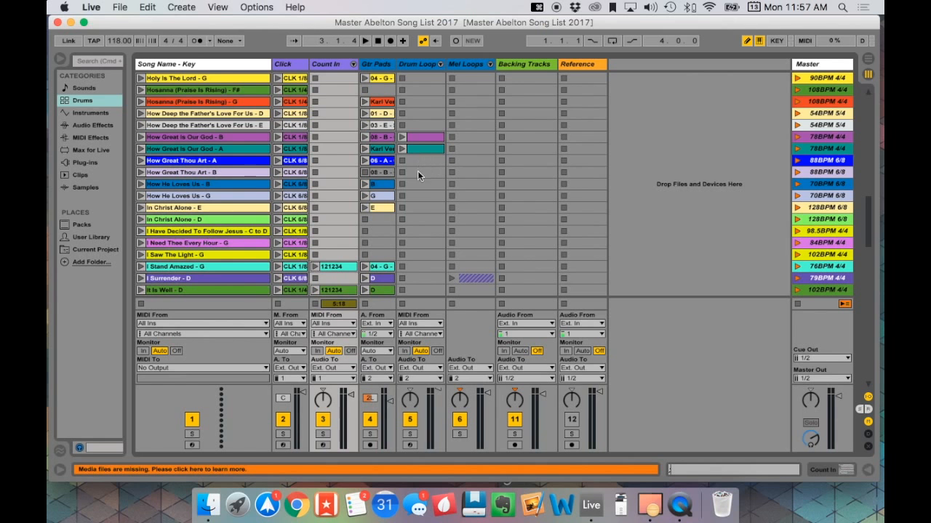
scroll(425, 158, up, 20)
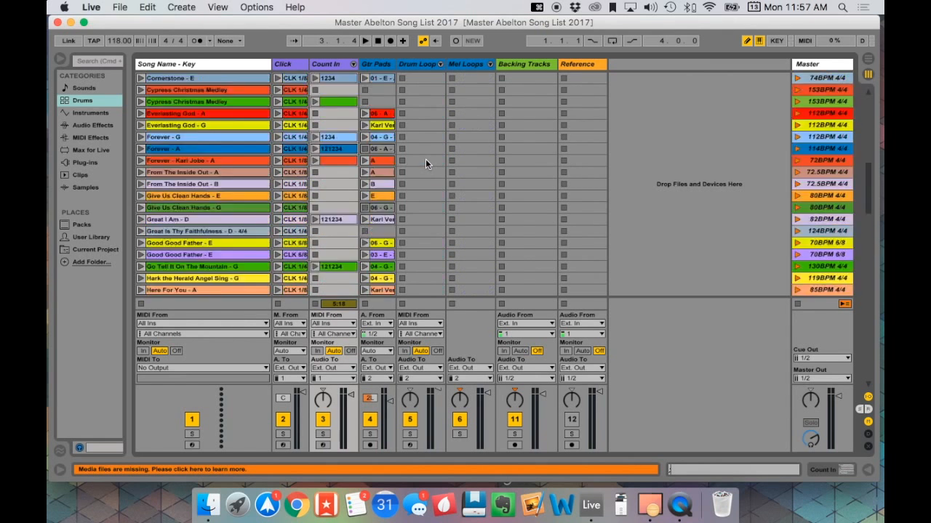
scroll(489, 160, down, 1)
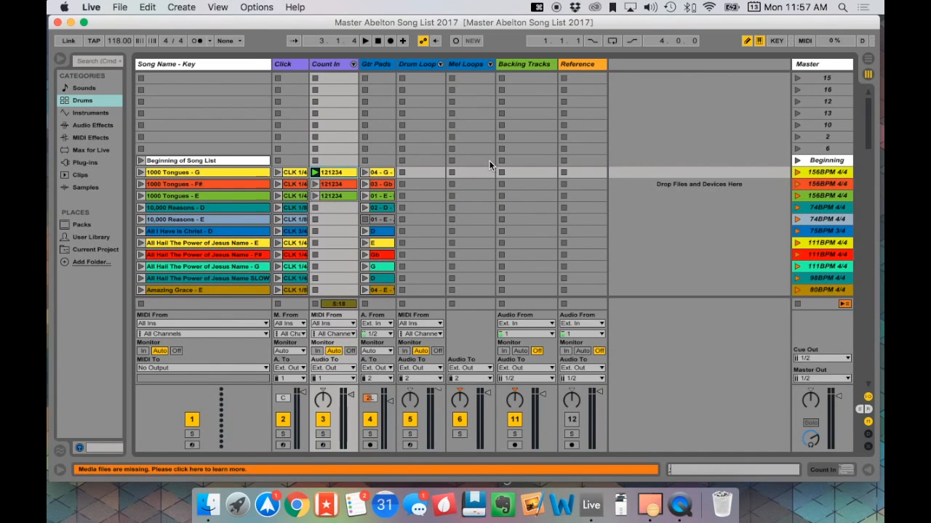
scroll(482, 170, down, 4)
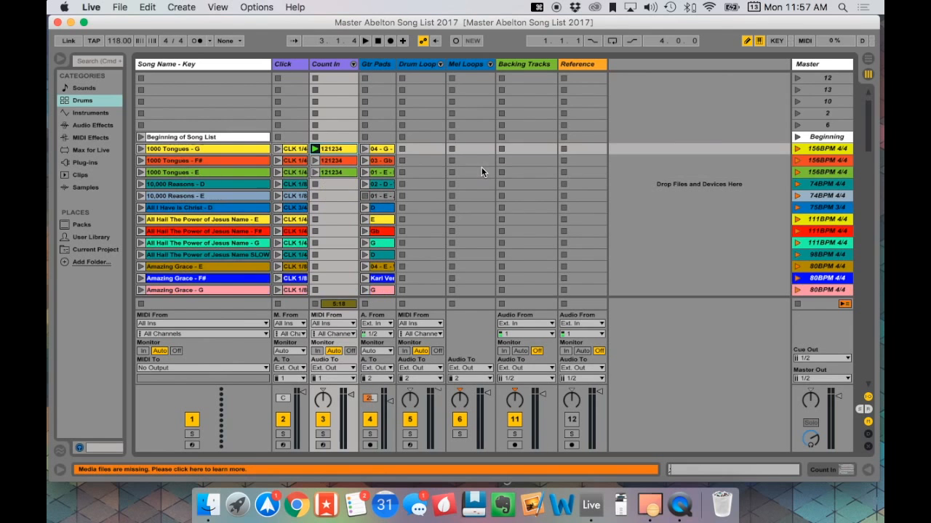
scroll(481, 172, down, 4)
scroll(481, 171, up, 9)
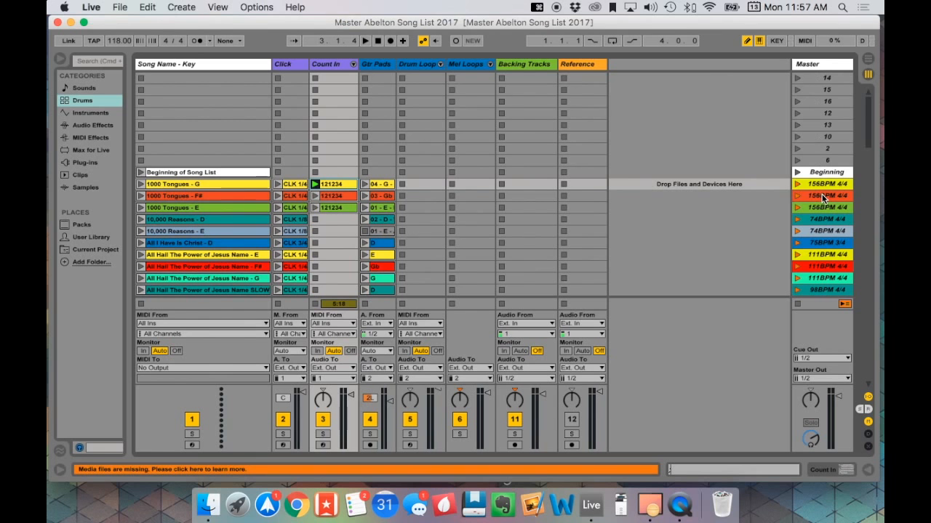
scroll(824, 196, down, 5)
scroll(824, 174, up, 3)
scroll(846, 189, down, 5)
scroll(846, 189, up, 5)
scroll(373, 263, down, 5)
scroll(371, 263, down, 20)
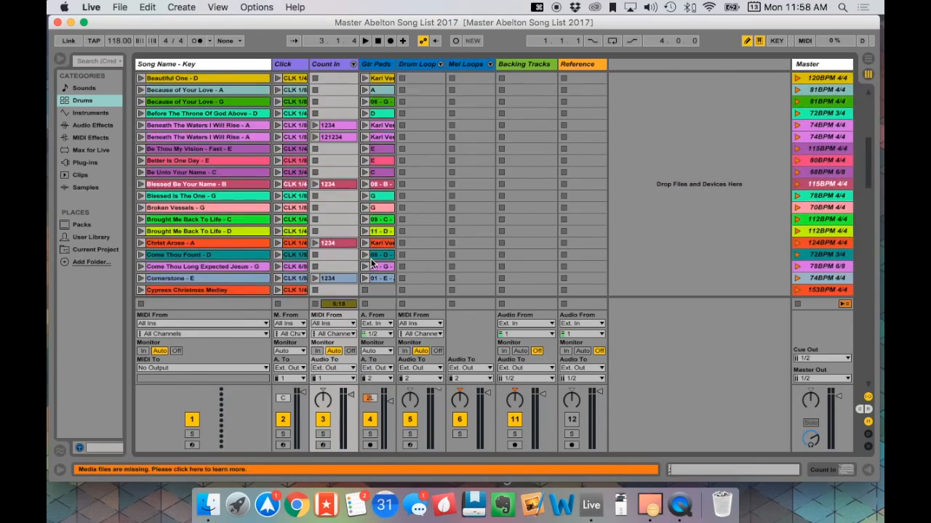
scroll(370, 261, down, 20)
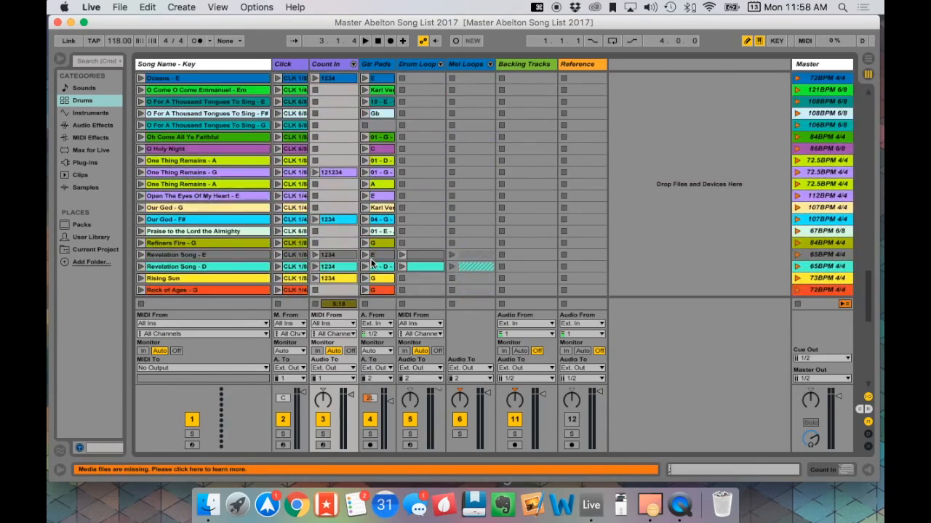
scroll(371, 263, up, 20)
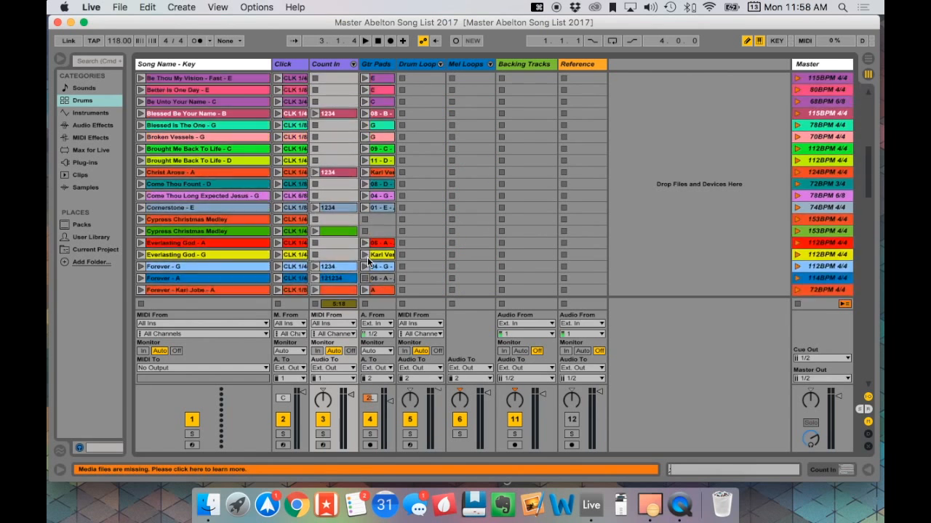
scroll(361, 210, up, 5)
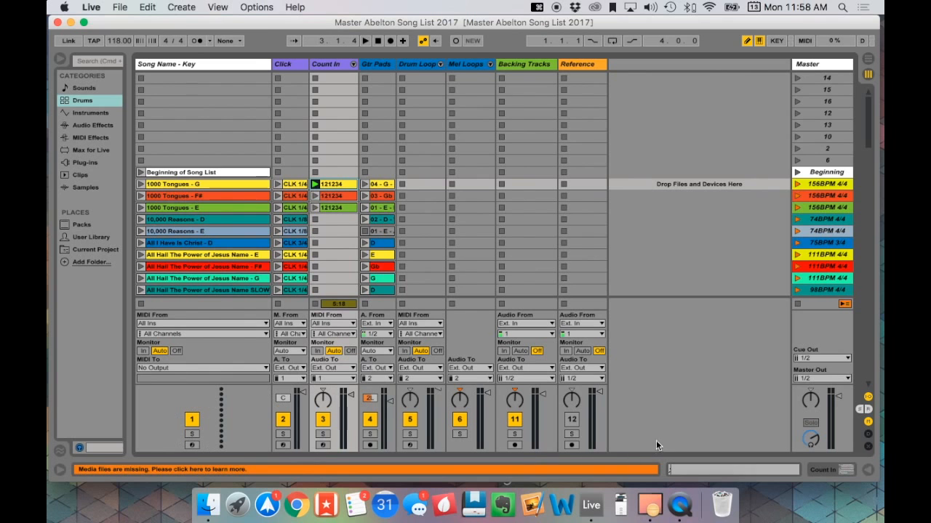
- Mute and unmute the Click and Count In tracks
click(287, 420)
click(324, 420)
click(289, 423)
click(333, 423)
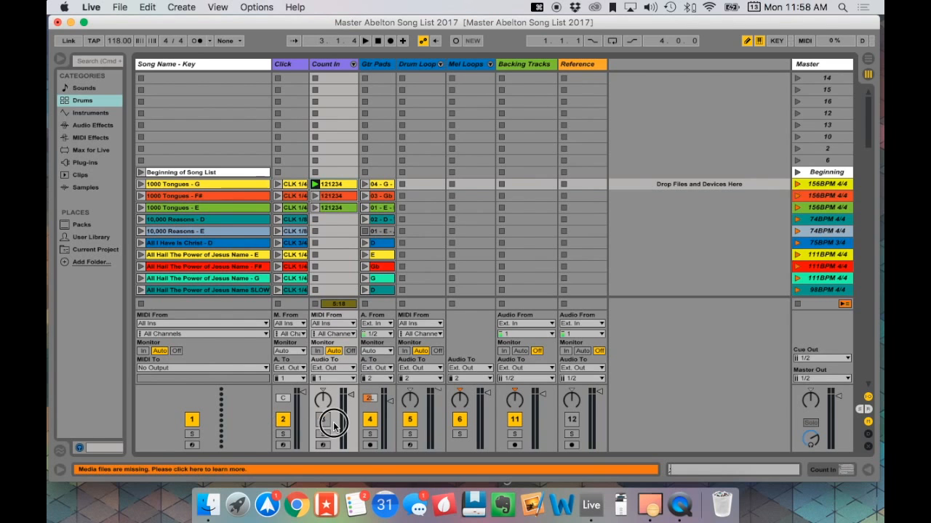
click(327, 422)
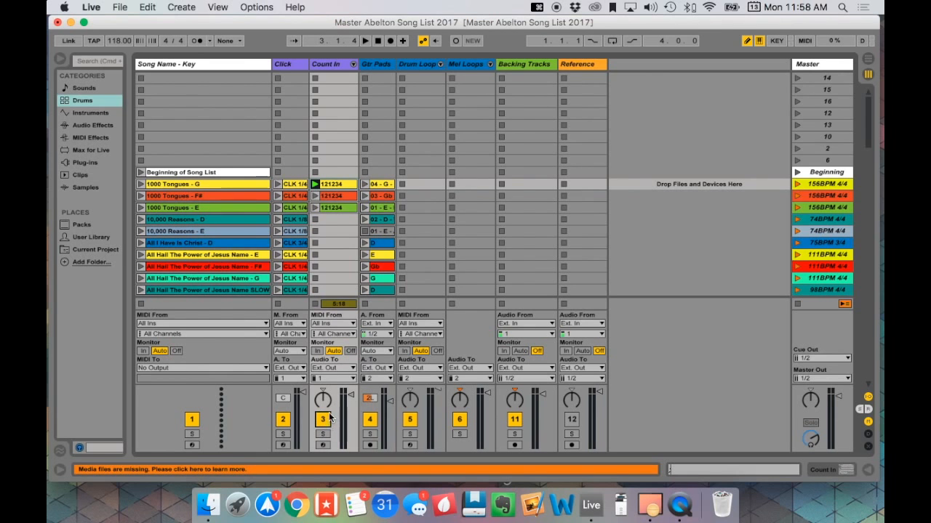
click(324, 421)
click(323, 420)
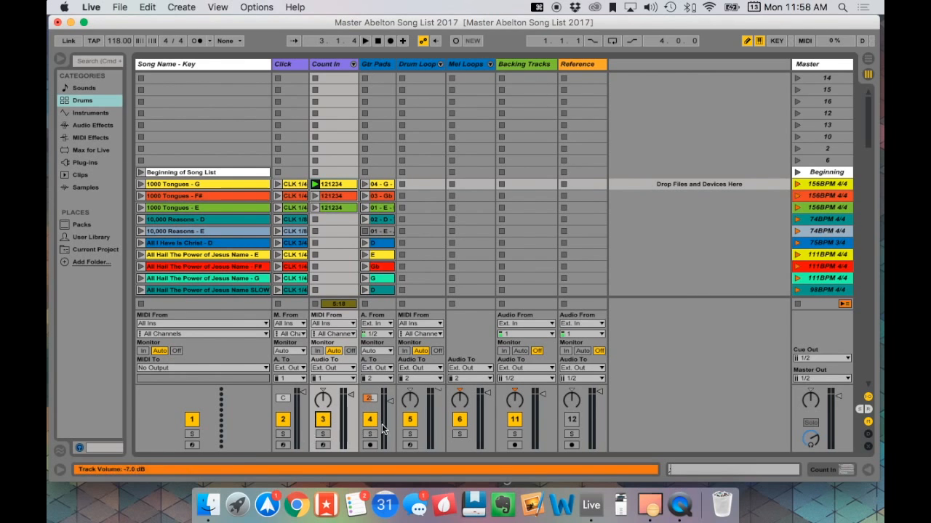
mouse_move(324, 399)
mouse_down()
mouse_move(323, 409)
mouse_move(324, 398)
mouse_up()
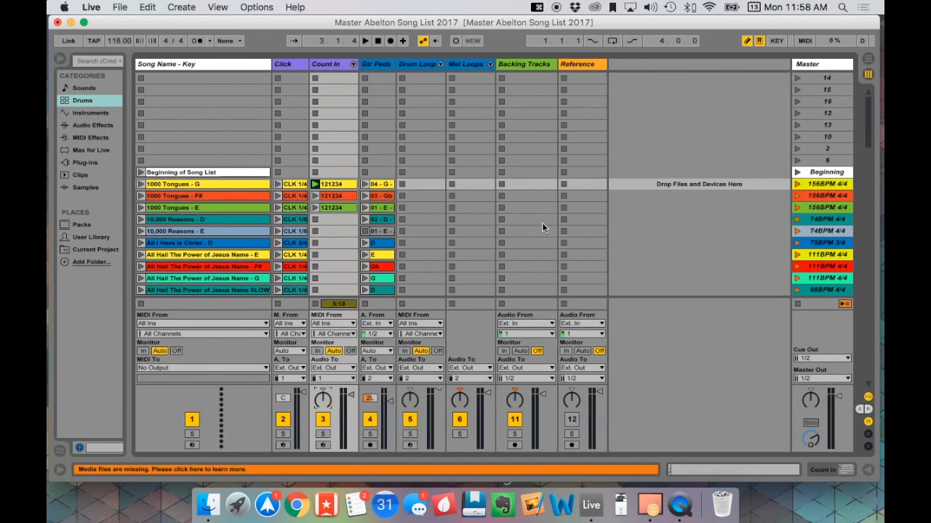
- Copy the "Forever - A" scene (114BPM 4/4) and paste it at the very start of the set, above scene 14
scroll(479, 232, down, 15)
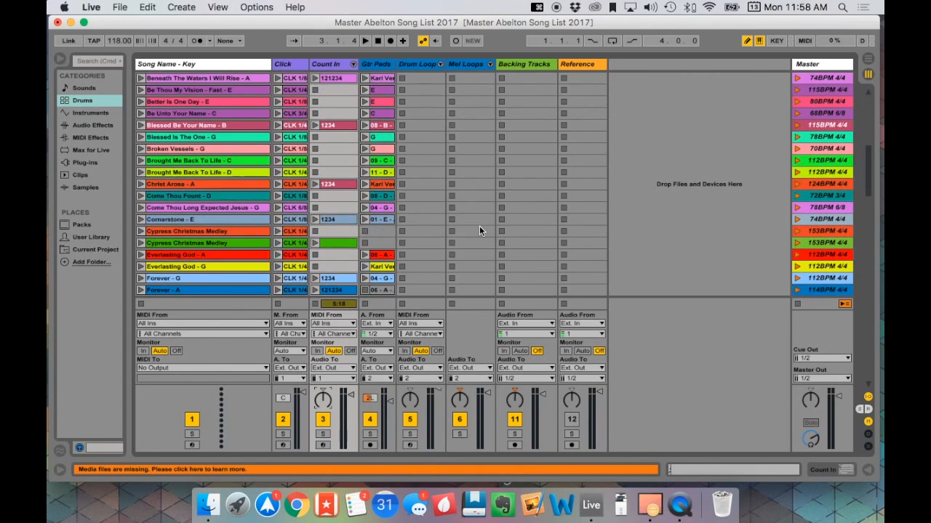
scroll(479, 231, down, 1)
scroll(585, 227, down, 12)
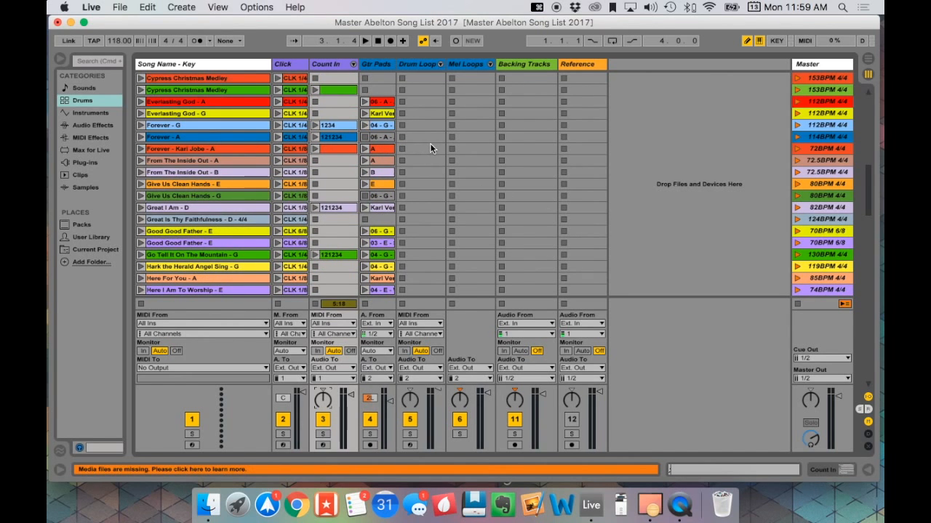
click(829, 137)
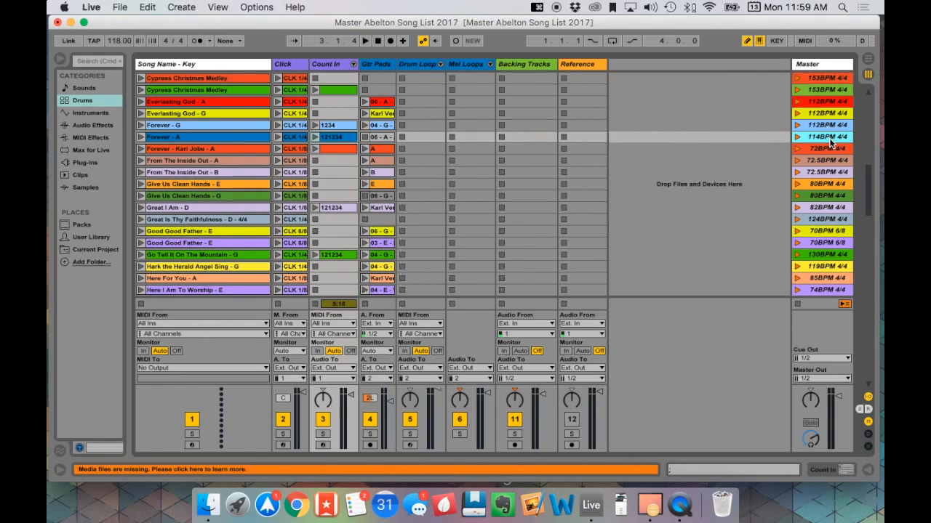
key(super+c)
scroll(828, 135, up, 15)
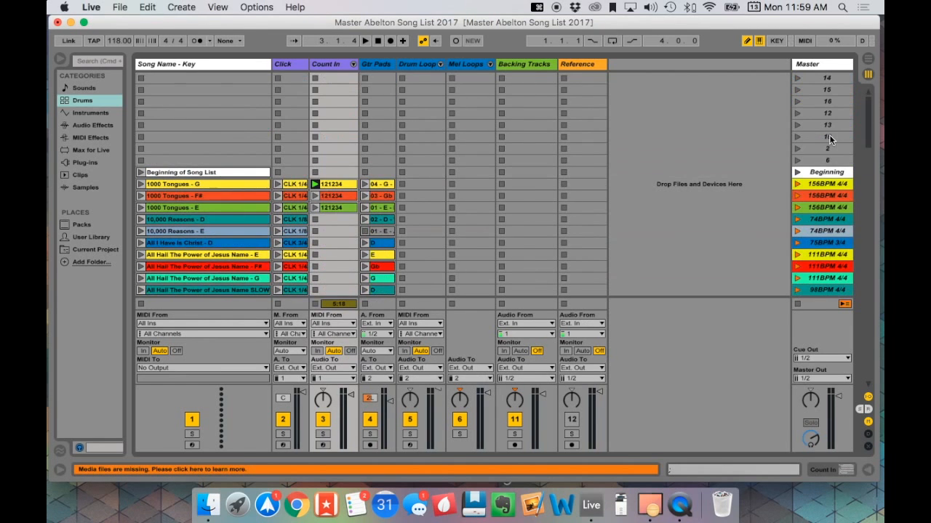
click(826, 78)
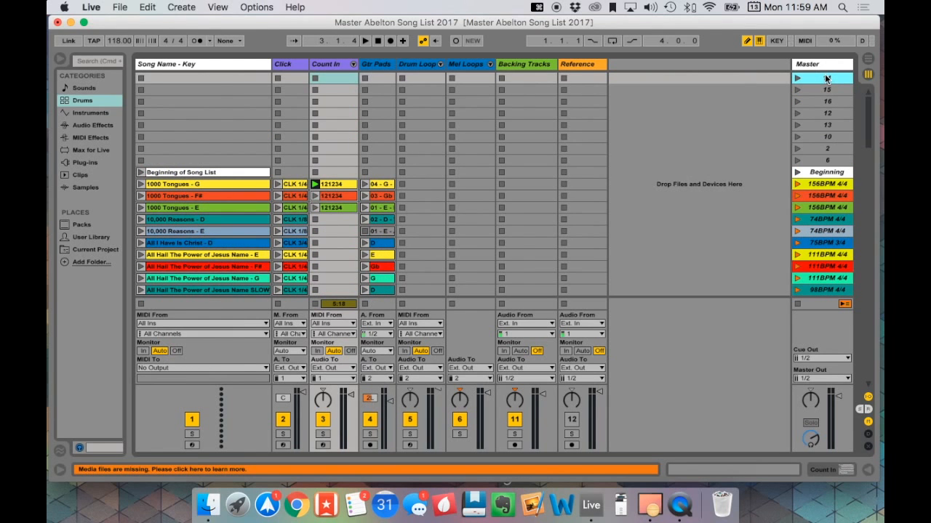
key(super+v)
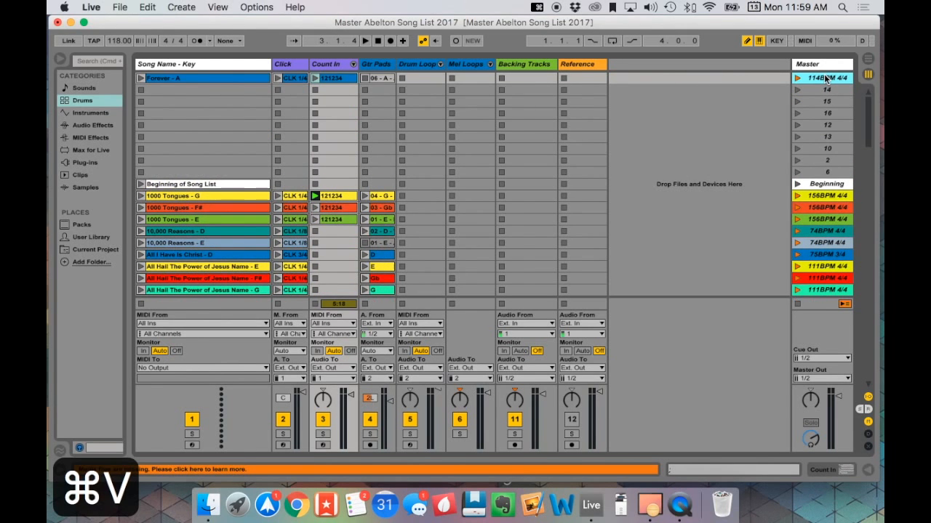
- Copy the "Lord I Need You - A" scene (78BPM 4/4) and paste it directly below the first "Forever - A" scene
scroll(826, 102, down, 15)
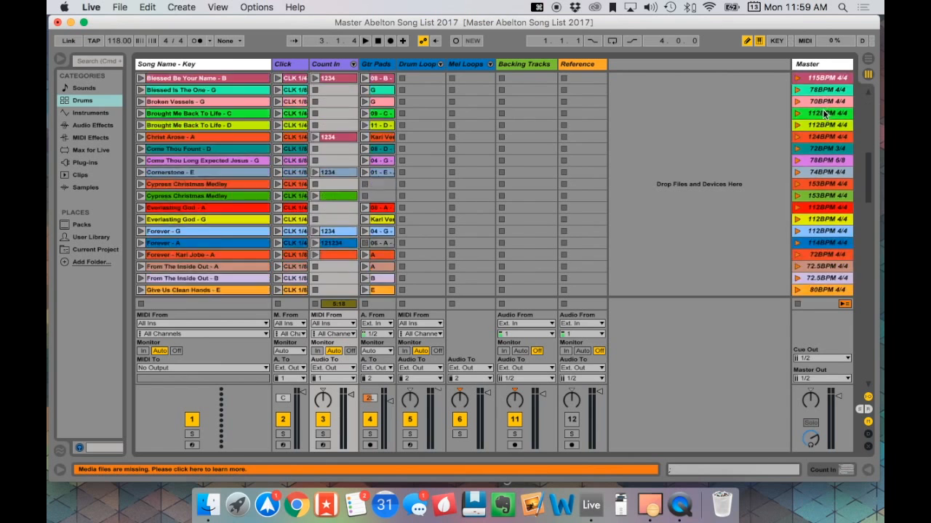
scroll(826, 114, down, 20)
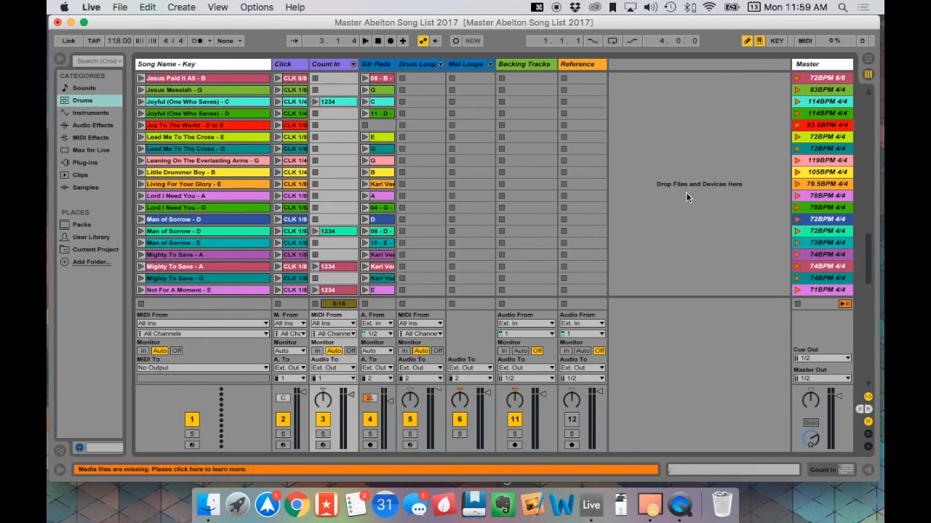
click(827, 196)
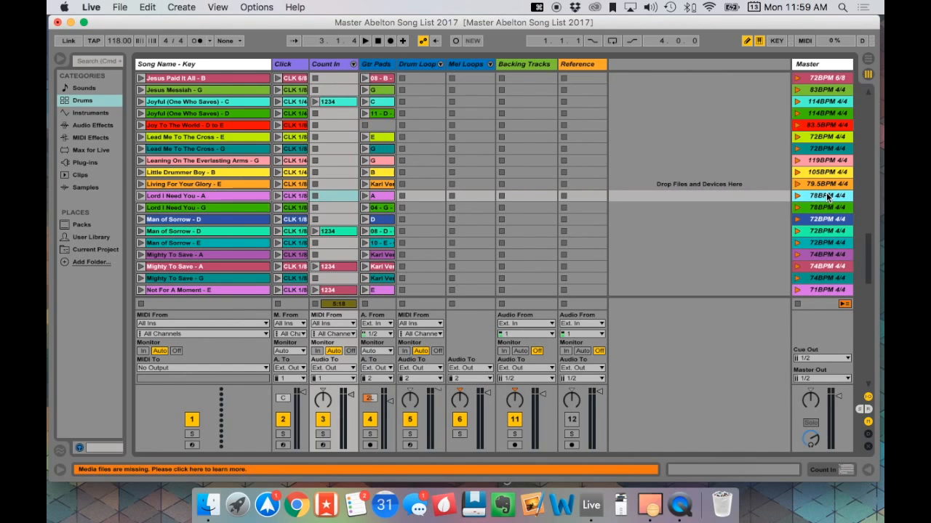
key(super+c)
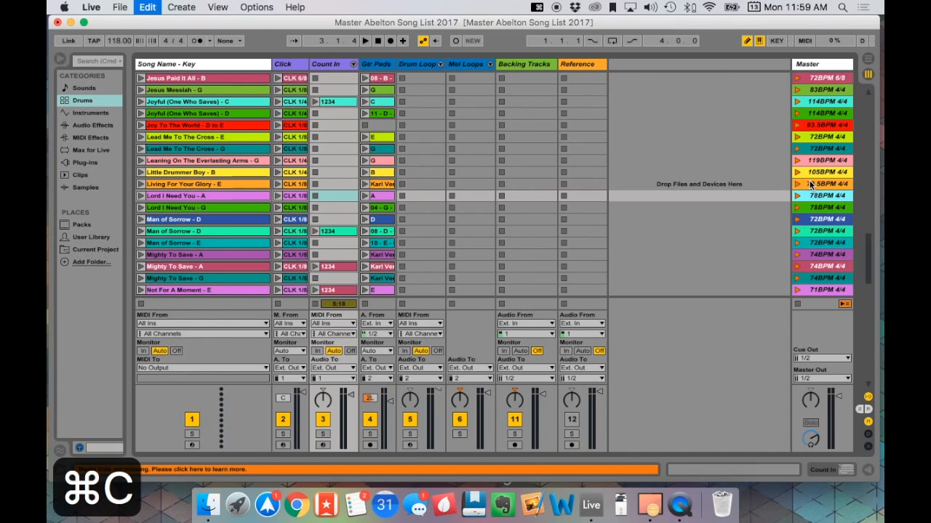
scroll(812, 184, up, 20)
click(818, 94)
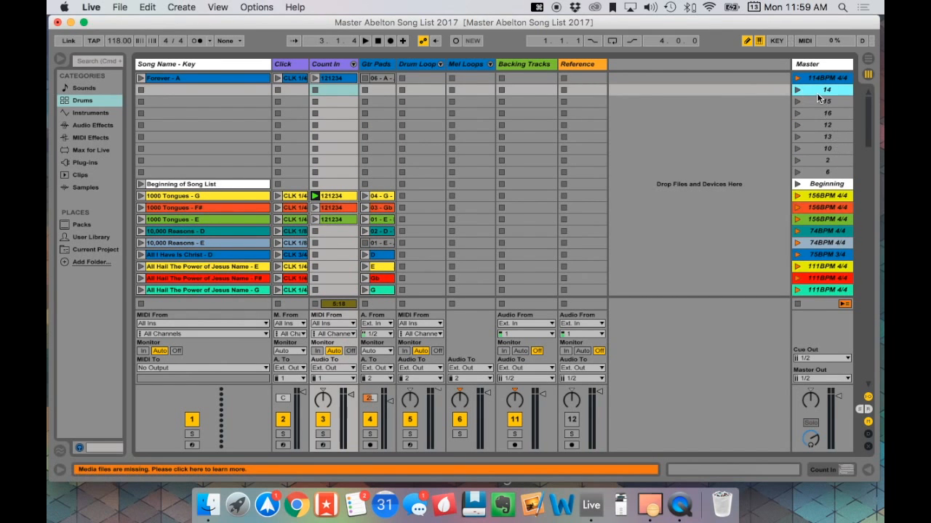
key(super+v)
- Copy the "Mighty To Save - G" scene (74BPM 4/4) and paste it directly below "Lord I Need You - A" in the set list
scroll(825, 170, down, 15)
click(825, 184)
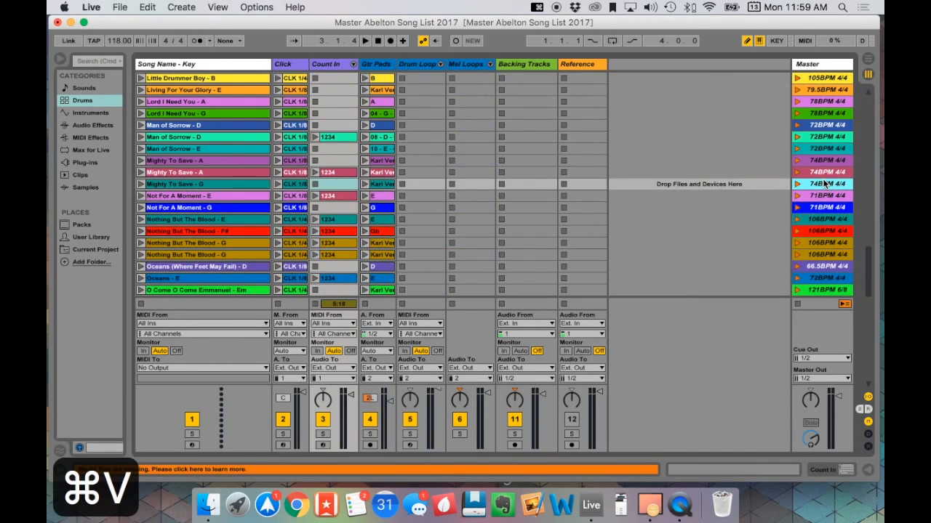
key(super+c)
scroll(826, 184, up, 15)
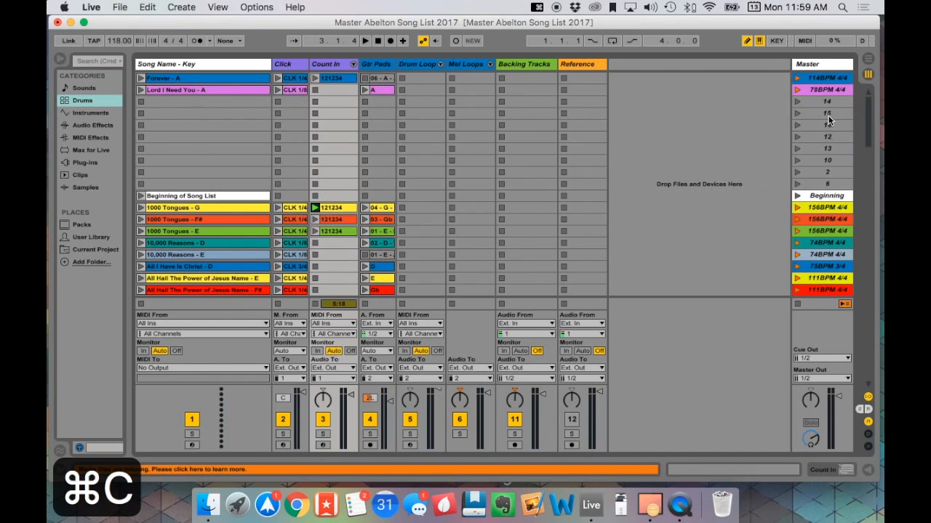
click(828, 103)
key(super+v)
- Copy the "Not For A Moment - G" scene (71BPM 4/4) and paste it directly below "Mighty To Save - G" in the set list
scroll(828, 191, down, 15)
click(834, 186)
key(super+c)
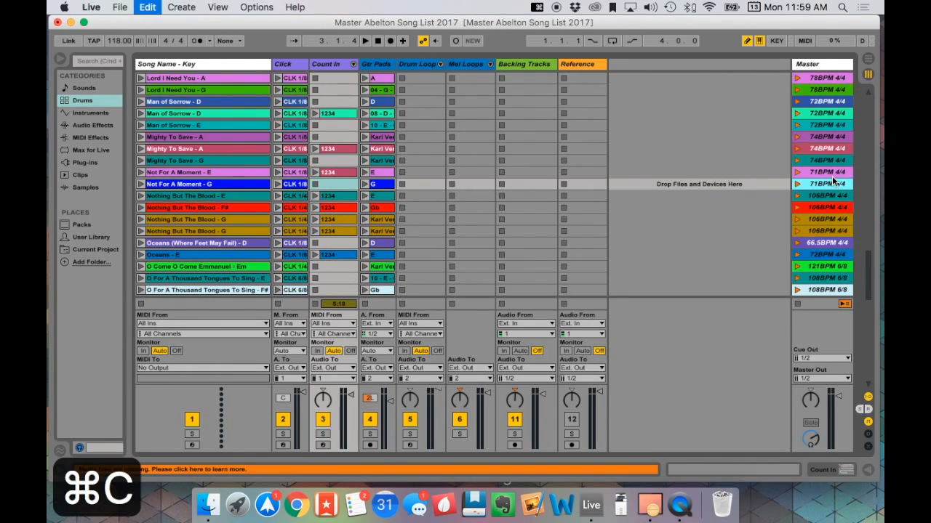
scroll(830, 148, up, 15)
click(823, 113)
key(super+v)
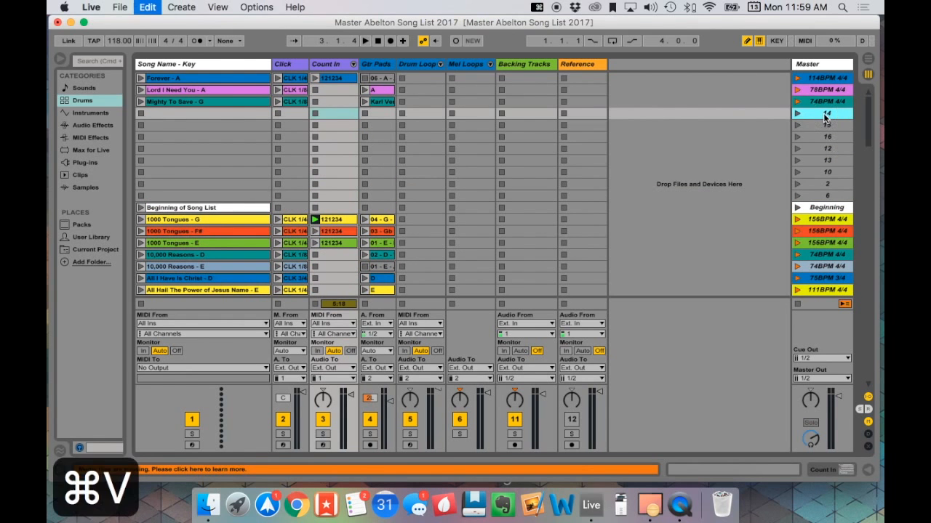
- Insert three empty scenes directly below the "Not For A Moment - G" scene in the set list
scroll(817, 247, down, 5)
scroll(817, 246, up, 5)
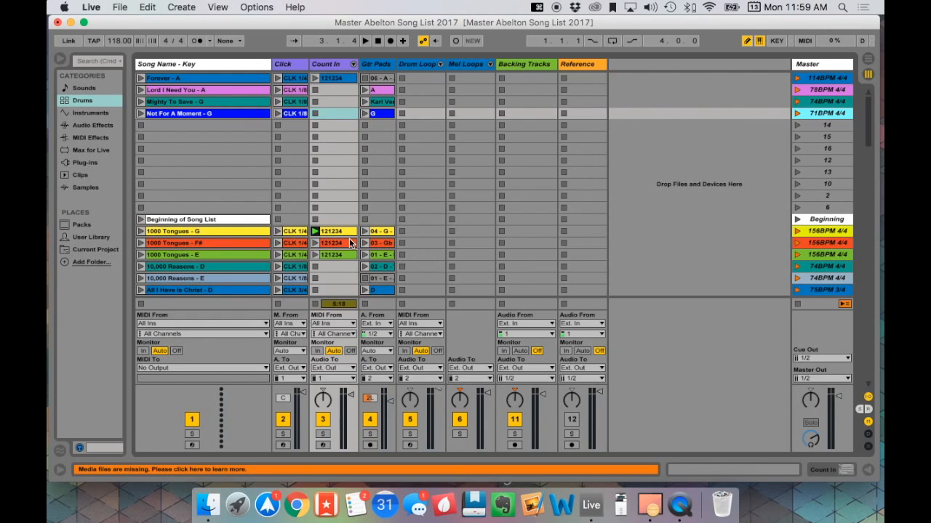
key(super+i)
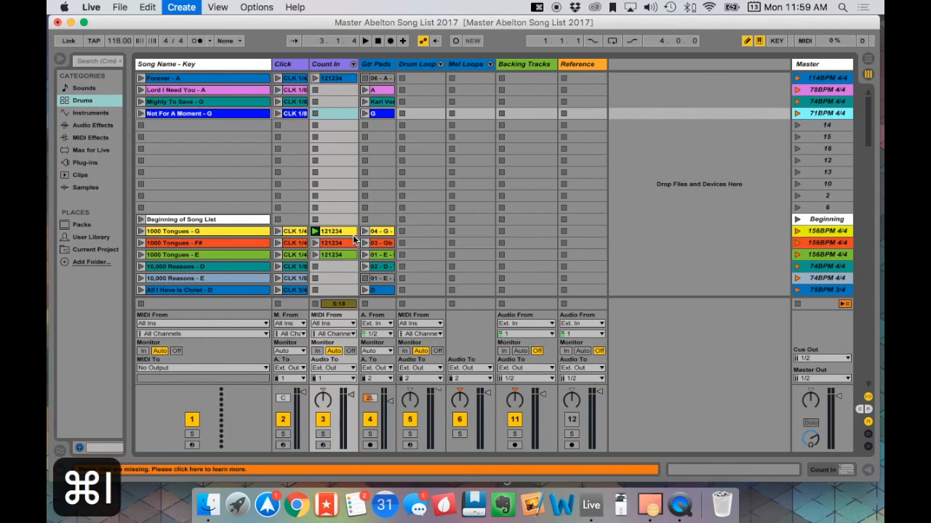
key(super+i)
key(super+i)
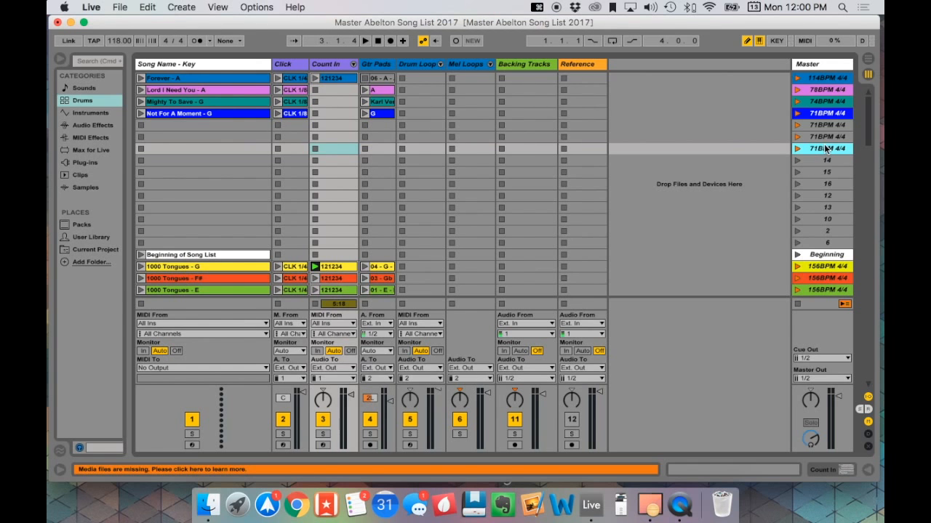
- Delete the three empty 71BPM 4/4 scenes below "Not For A Moment - G"
key(BackSpace)
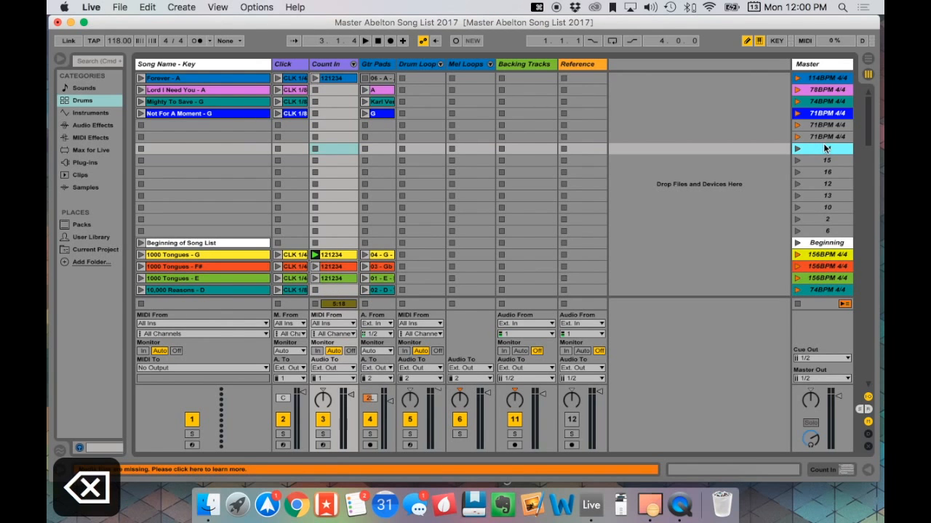
click(825, 125)
key(BackSpace)
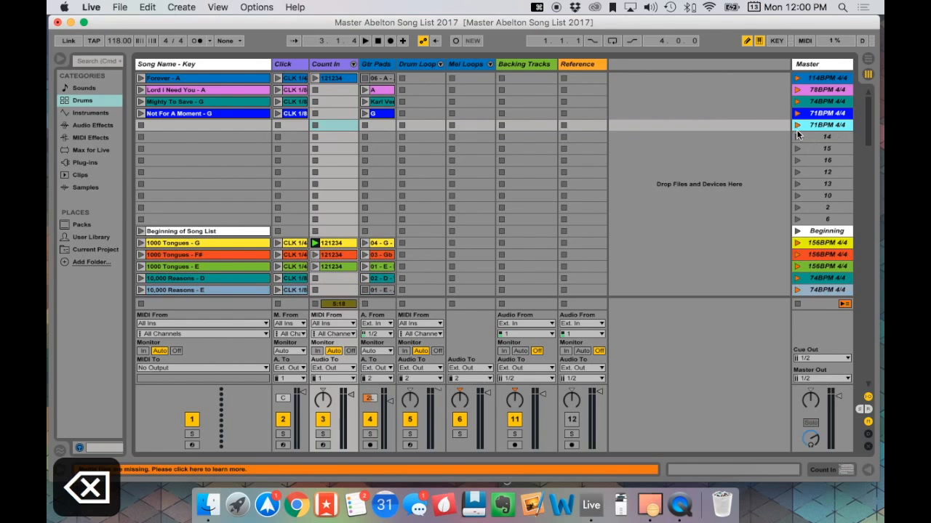
key(BackSpace)
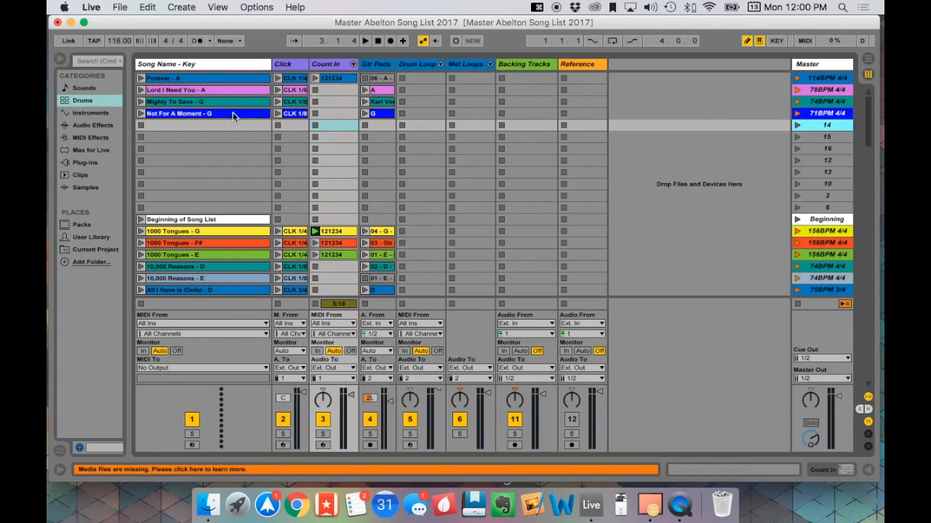
- Audition the 121234 count-in clip of "1000 Tongues - G" and the 1234 count-in clip of "At The Cross (Love Ran Red) - D"
click(328, 114)
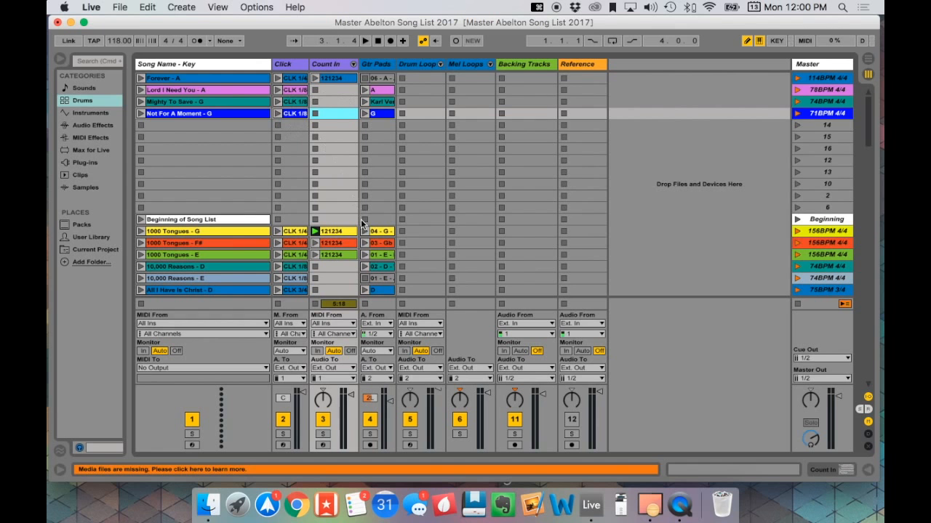
scroll(352, 223, down, 3)
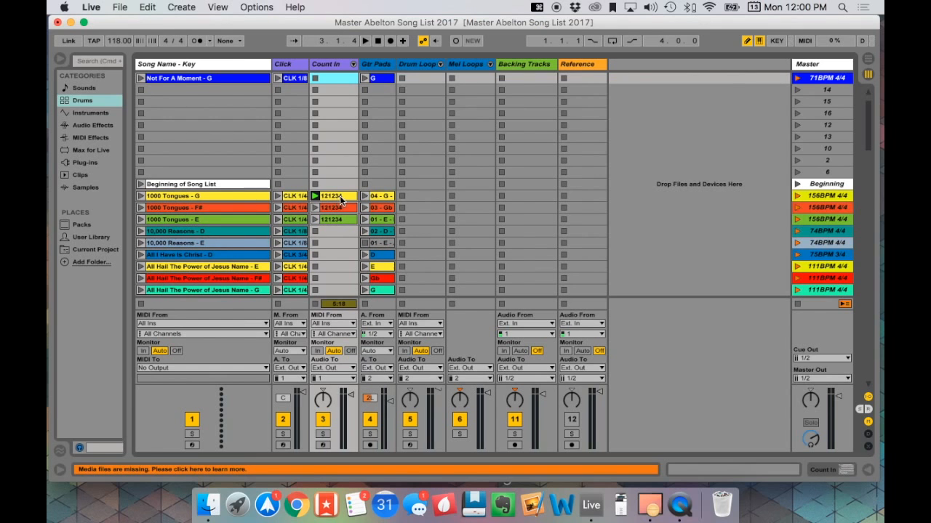
click(315, 196)
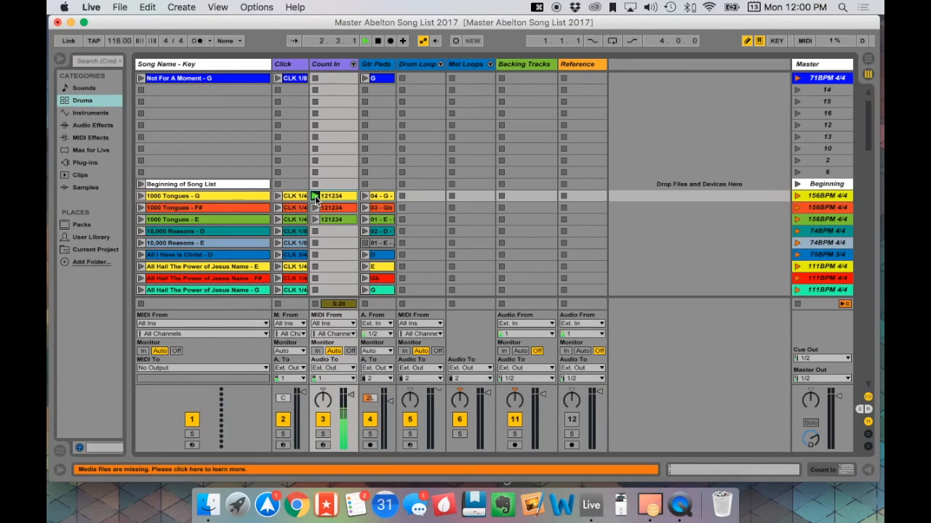
key(space)
scroll(314, 204, down, 5)
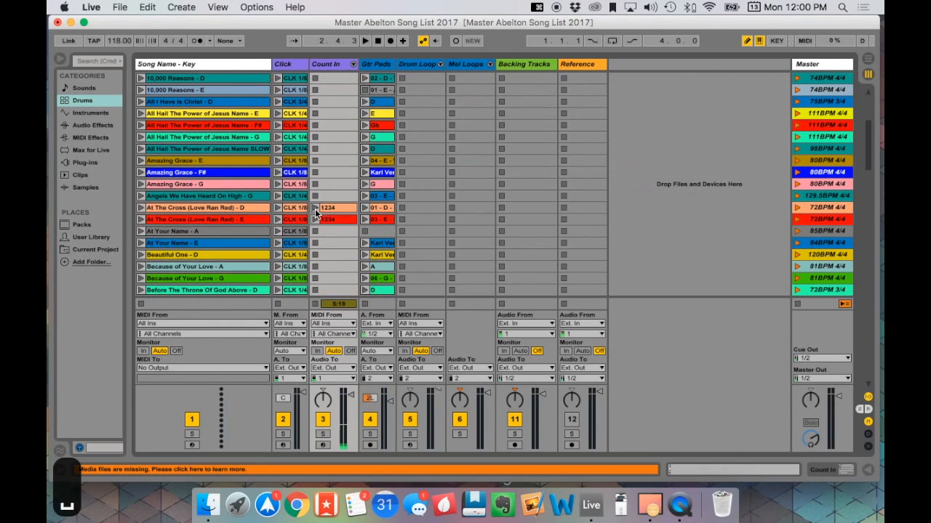
click(315, 209)
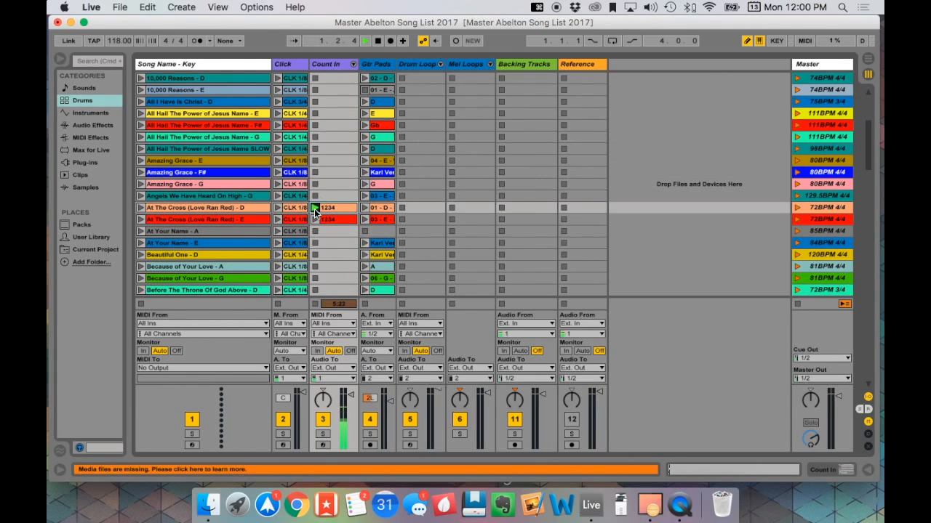
key(space)
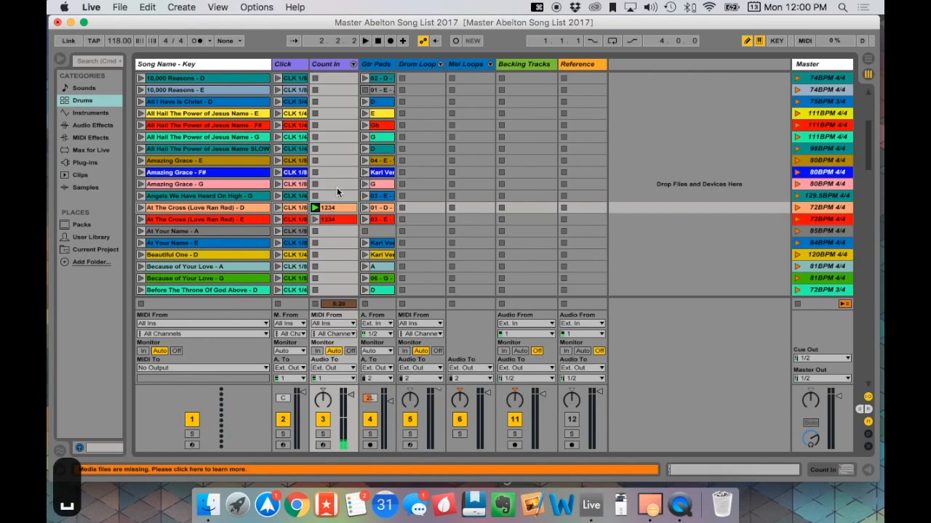
- Copy the 121234 count-in clip from "1000 Tongues - G" into the empty Count In slot of "Not For A Moment - G" in the set list
scroll(337, 186, up, 6)
click(333, 232)
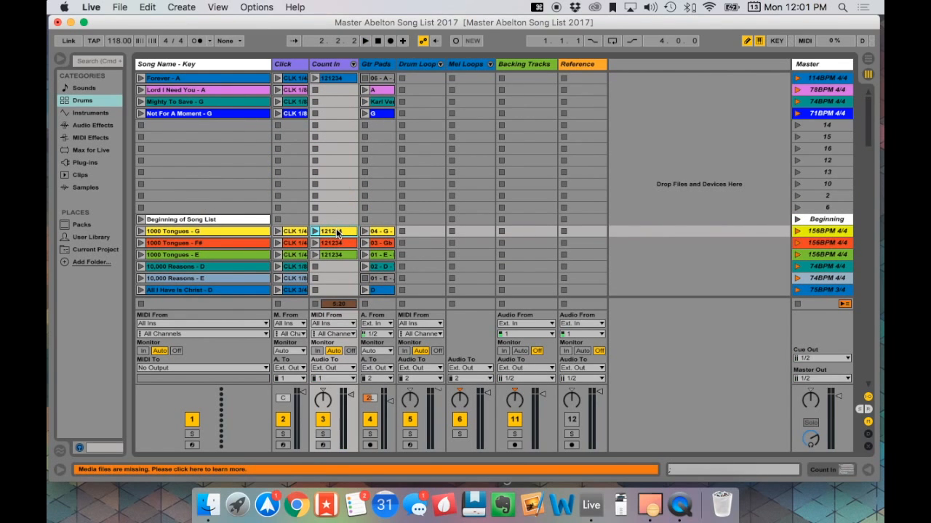
key(super+c)
click(333, 113)
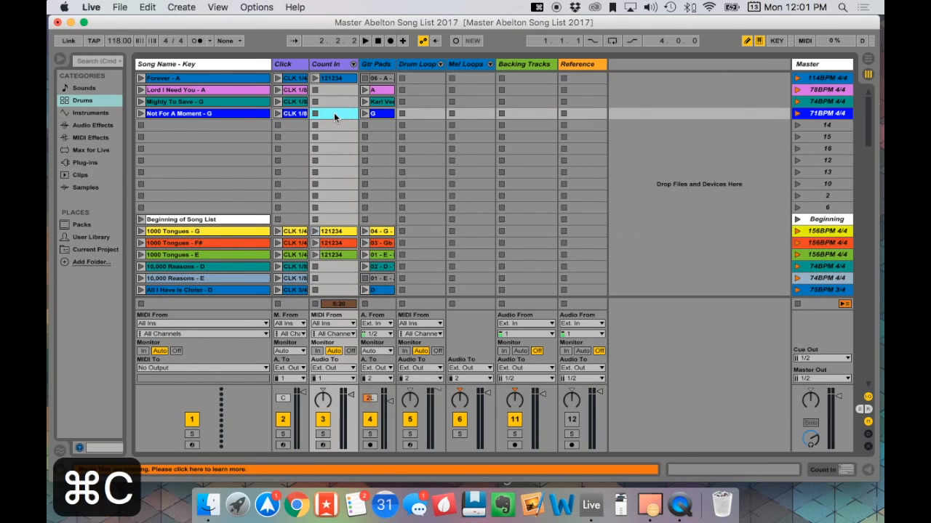
key(super+v)
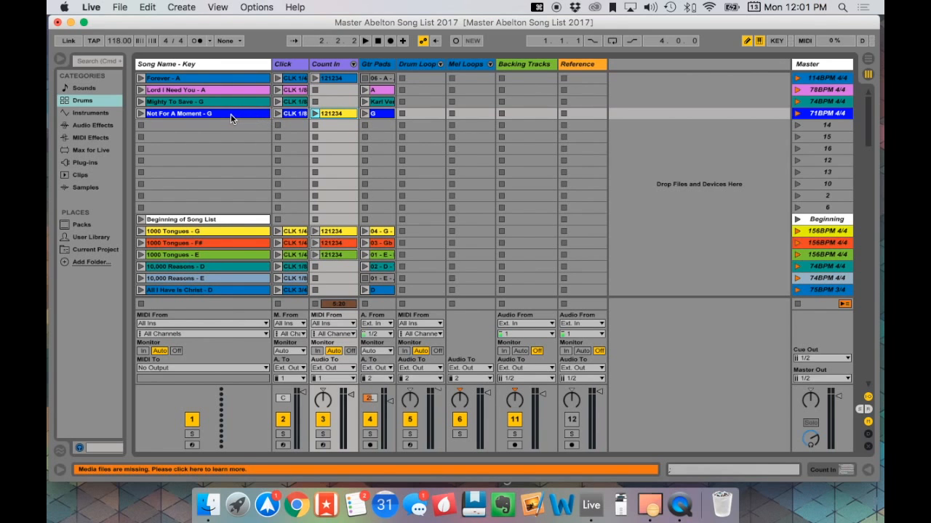
click(338, 232)
key(super+c)
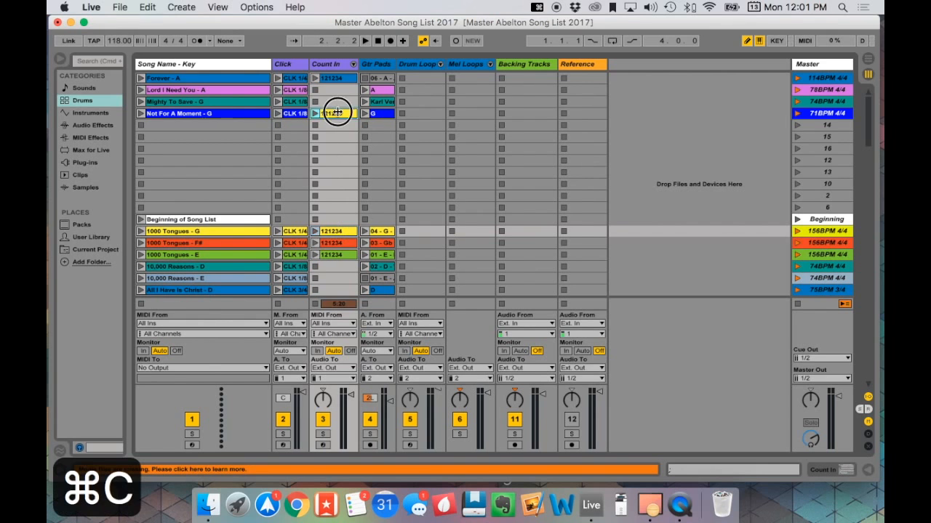
click(338, 114)
key(super+v)
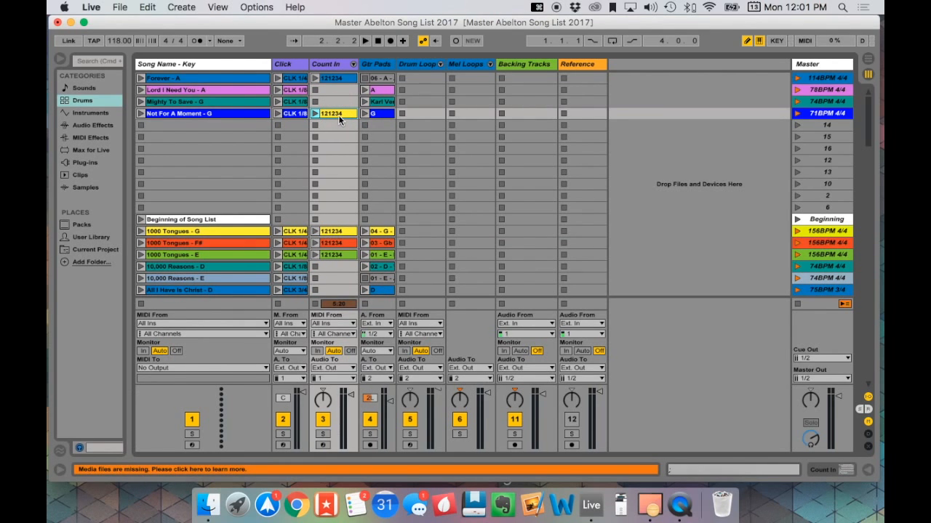
- Delete the Angel Anthem pad clip from the Gtr Pads slot of the "Forever - A" scene in the set list
click(385, 79)
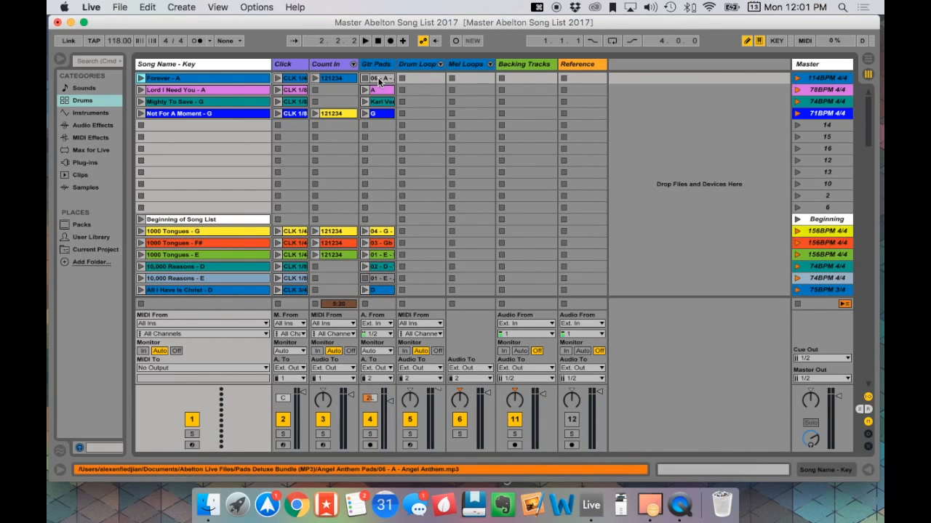
click(378, 81)
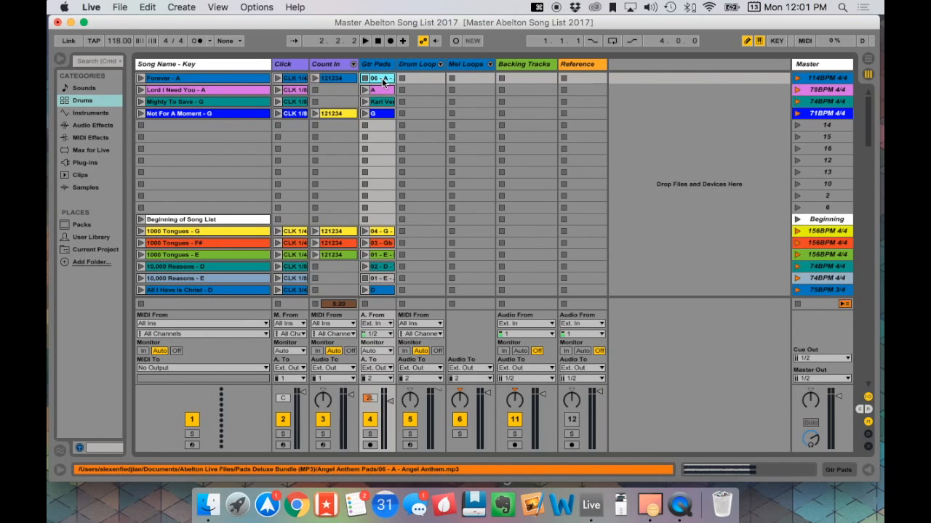
key(BackSpace)
scroll(385, 113, down, 3)
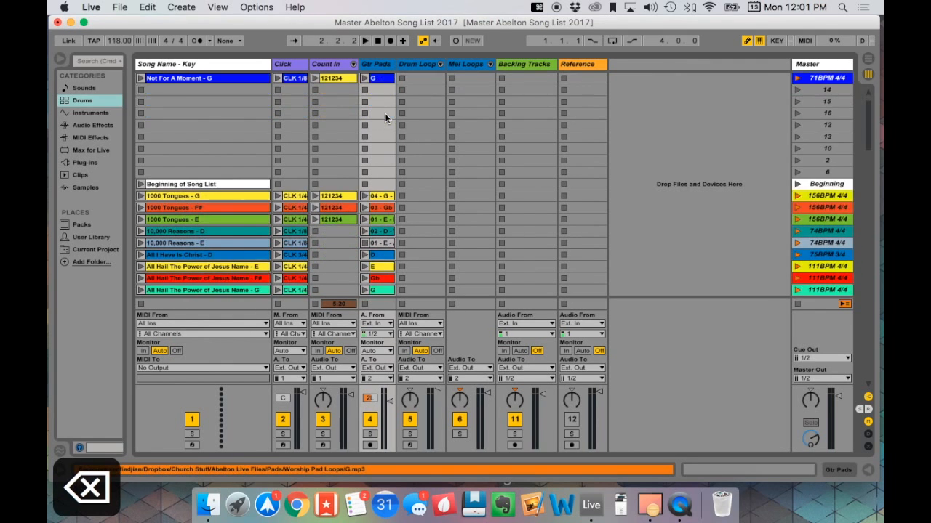
scroll(385, 113, up, 3)
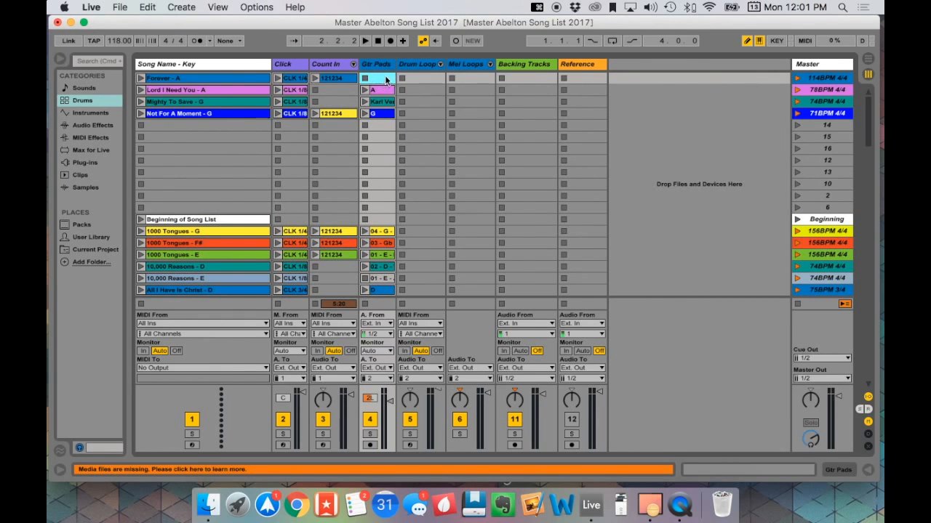
- Switch to Finder, open the Ambient Rhodes Pads folder in Pads Deluxe Bundle (MP3), and move the window clear of the set list's clip slots
click(209, 509)
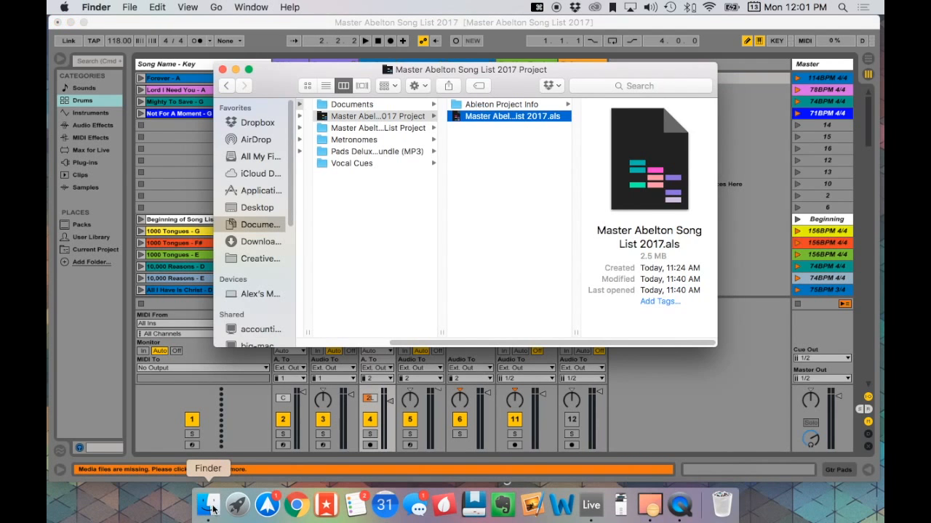
scroll(341, 138, left, 5)
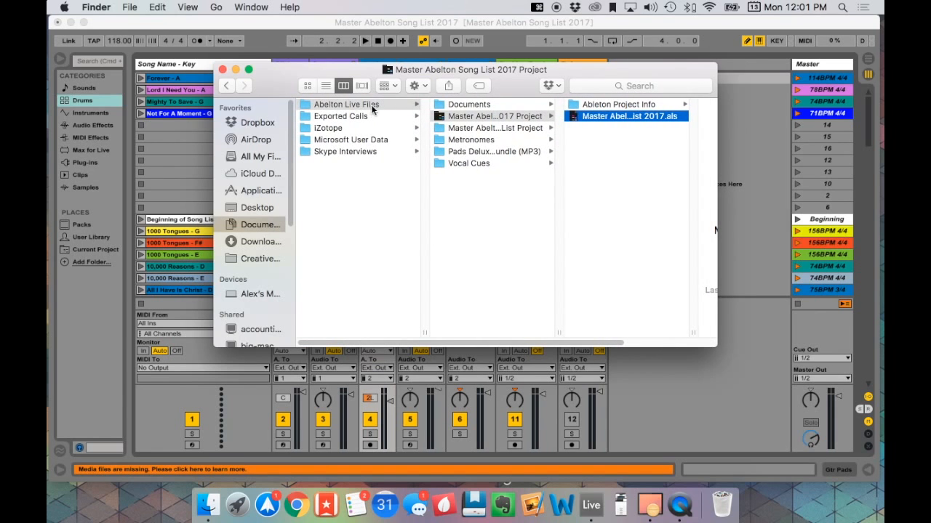
click(481, 152)
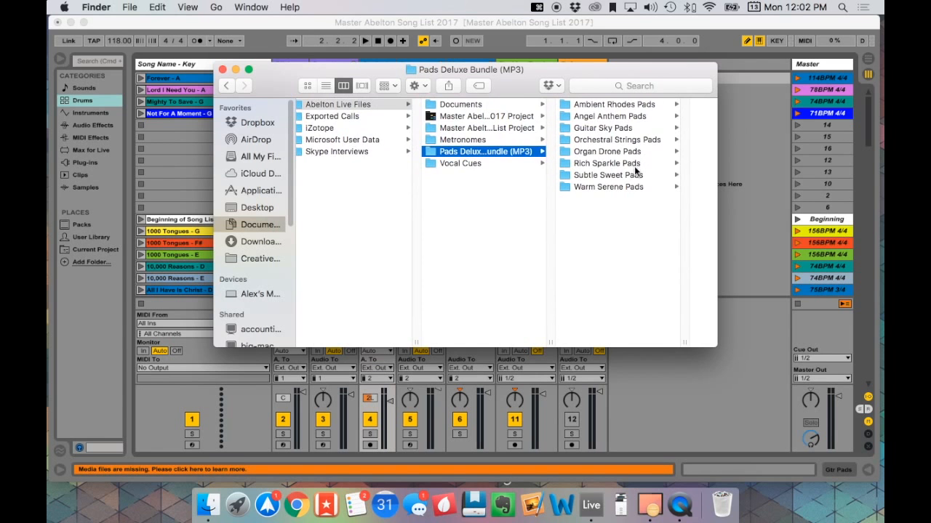
click(634, 104)
drag(541, 75, 608, 171)
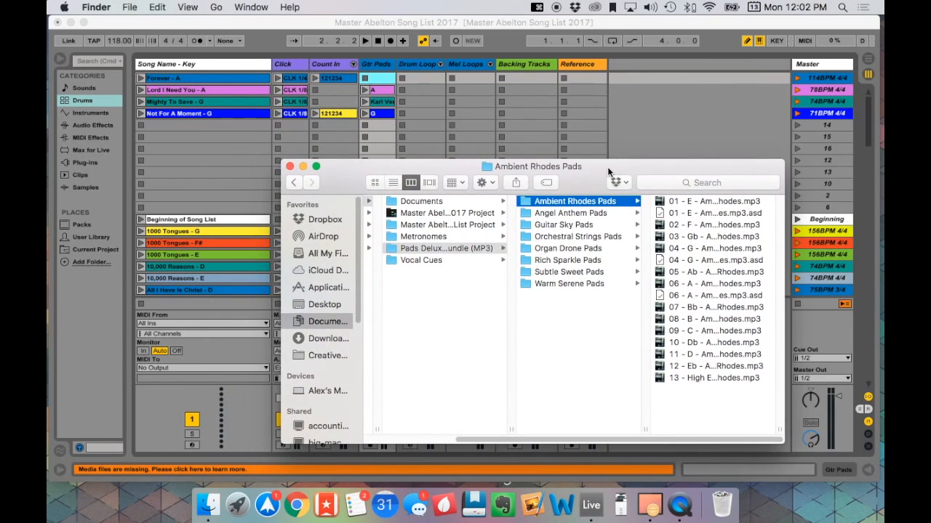
- Preview the "06 - A - Ambient Rhodes.mp3" pad, listening at several points in the track
click(691, 284)
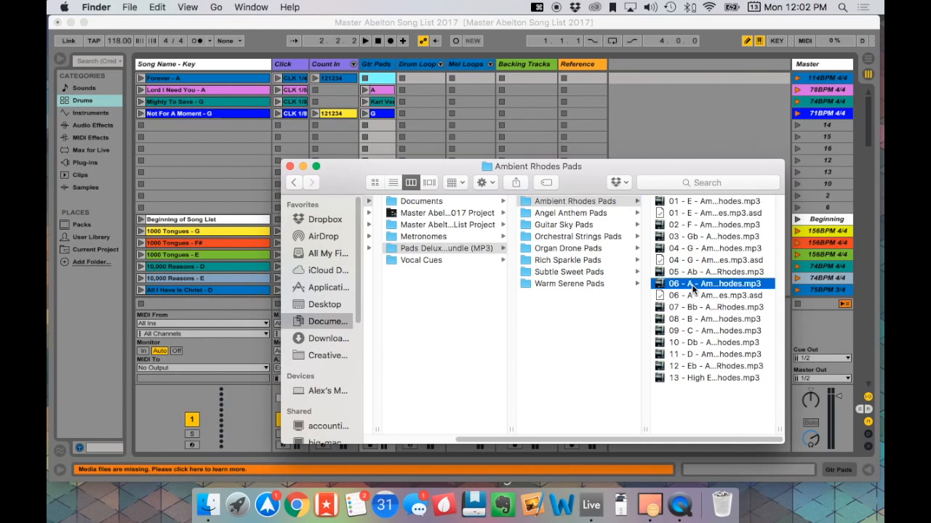
key(space)
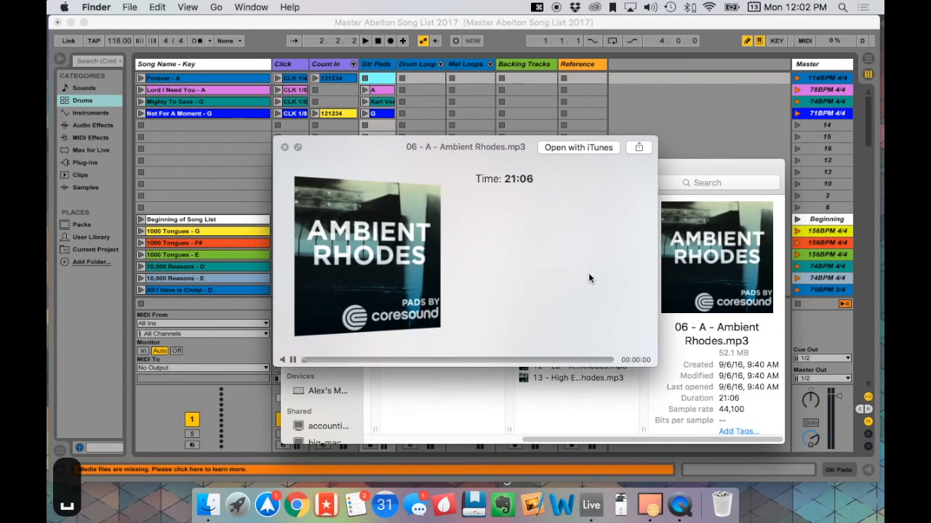
click(418, 361)
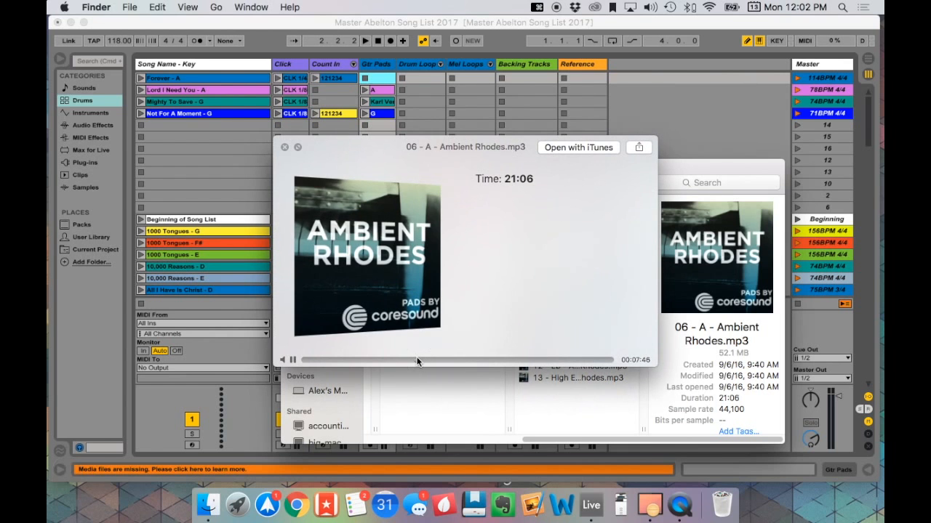
click(456, 361)
key(space)
- Place "06 - A - Ambient Rhodes.mp3" in the Gtr Pads slot of "Forever - A" and turn off Warp for the clip
drag(551, 283, 379, 82)
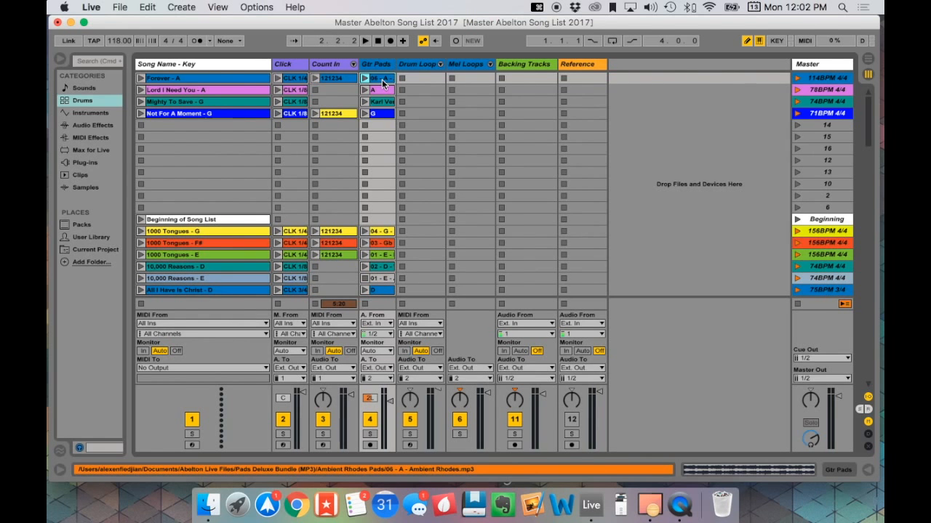
double_click(382, 79)
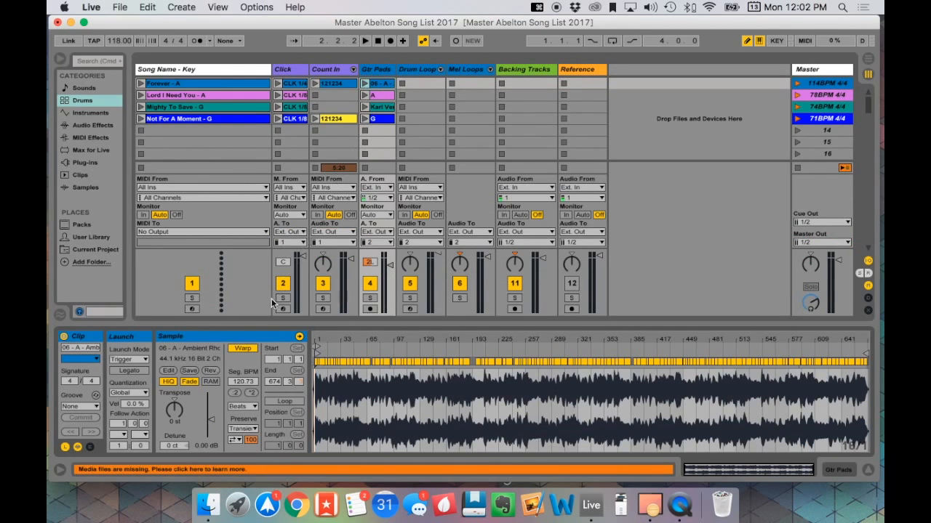
click(243, 349)
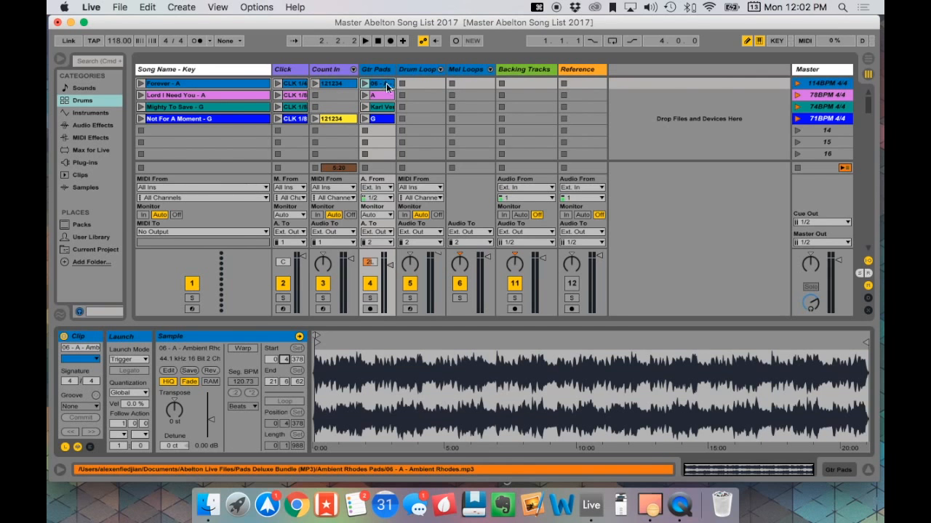
- Create an empty clip in the Song Name slot below "Not For A Moment - G" and name it "Jesus - G"
click(868, 470)
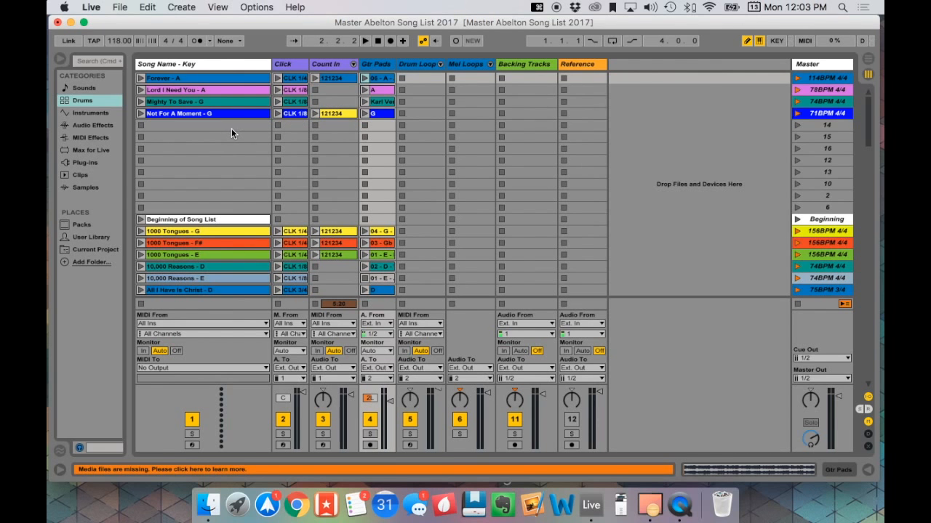
scroll(429, 223, down, 20)
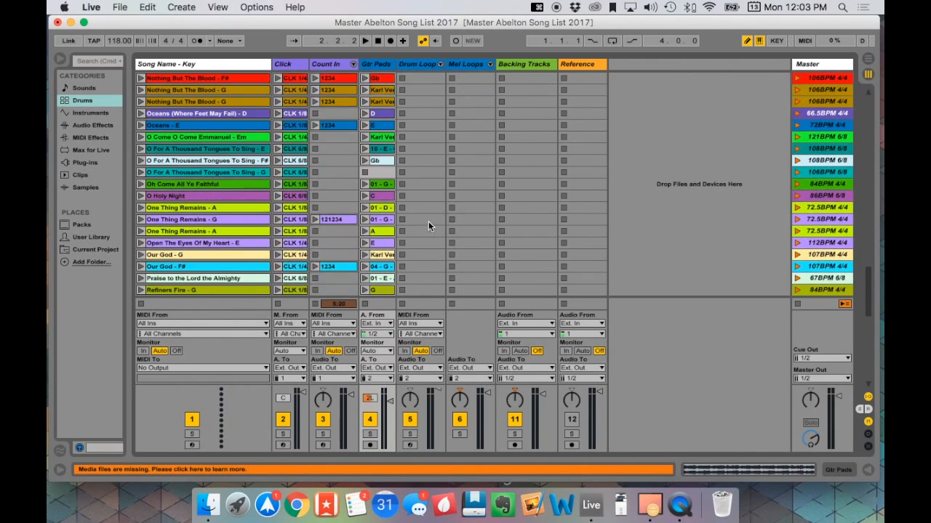
scroll(429, 221, up, 20)
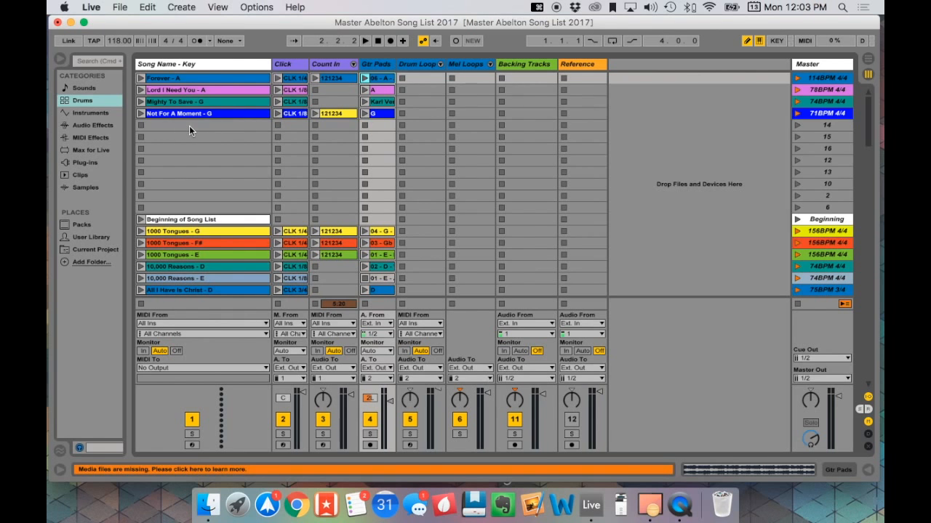
double_click(185, 128)
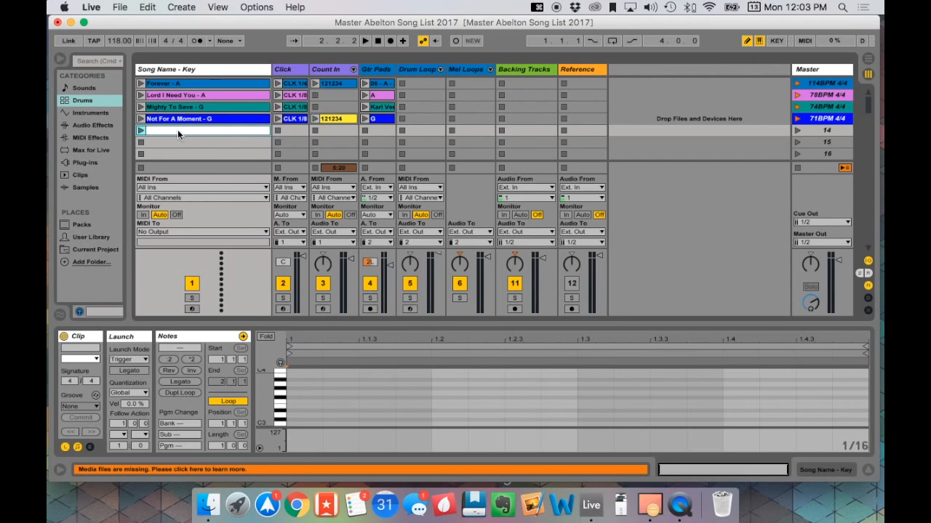
right_click(178, 129)
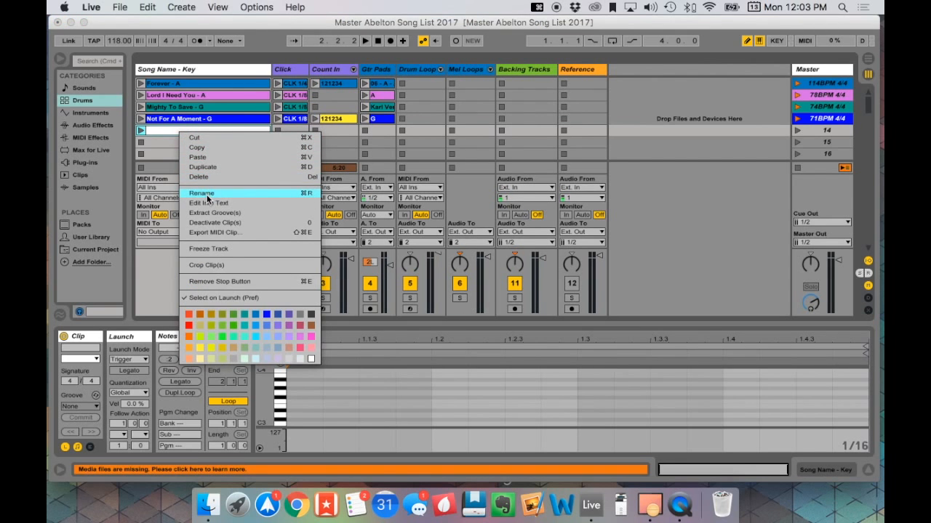
click(157, 133)
key(super+r)
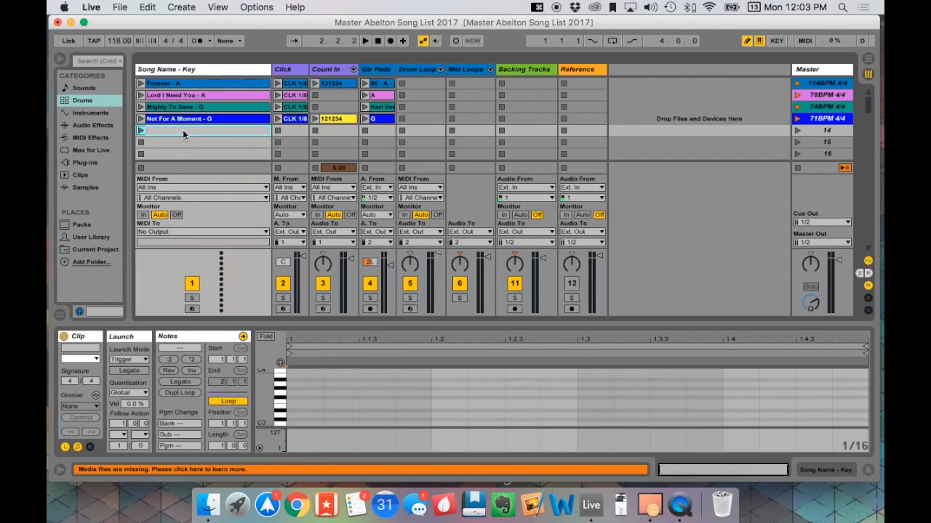
text(Jesus)
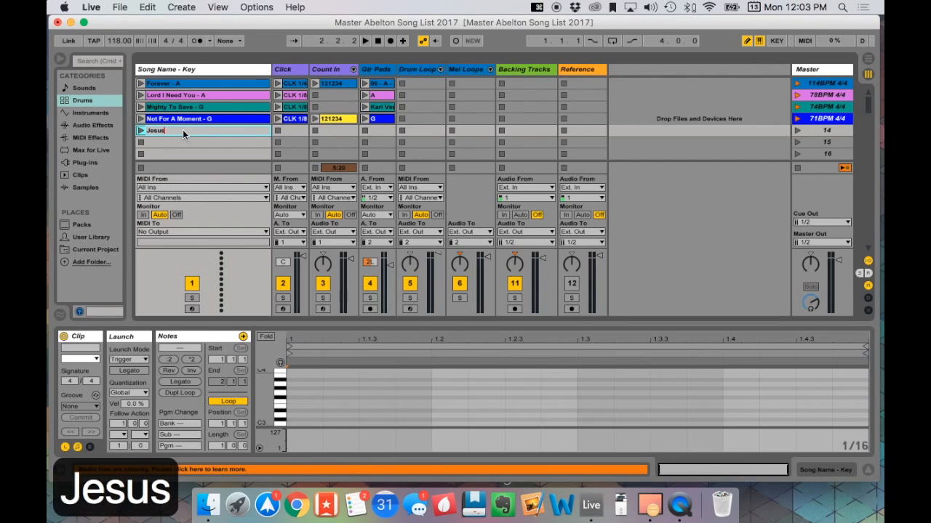
text( - G)
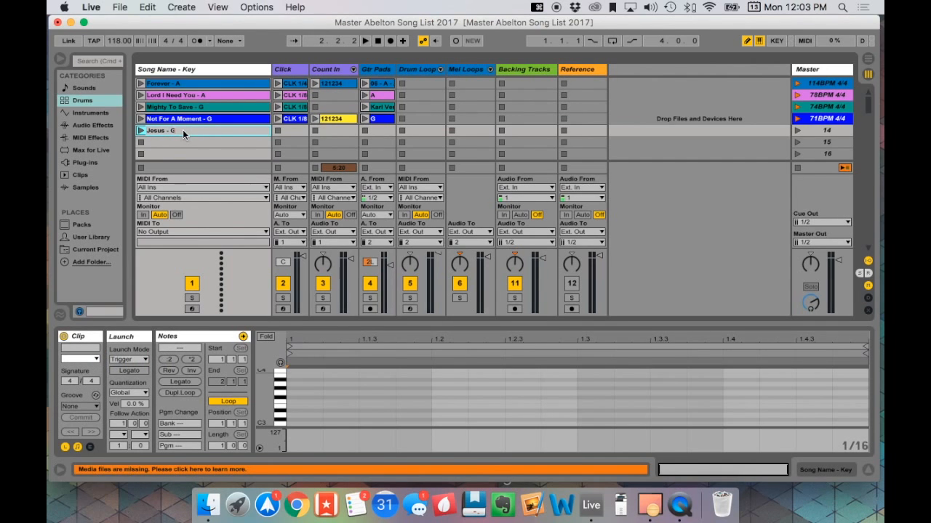
key(Return)
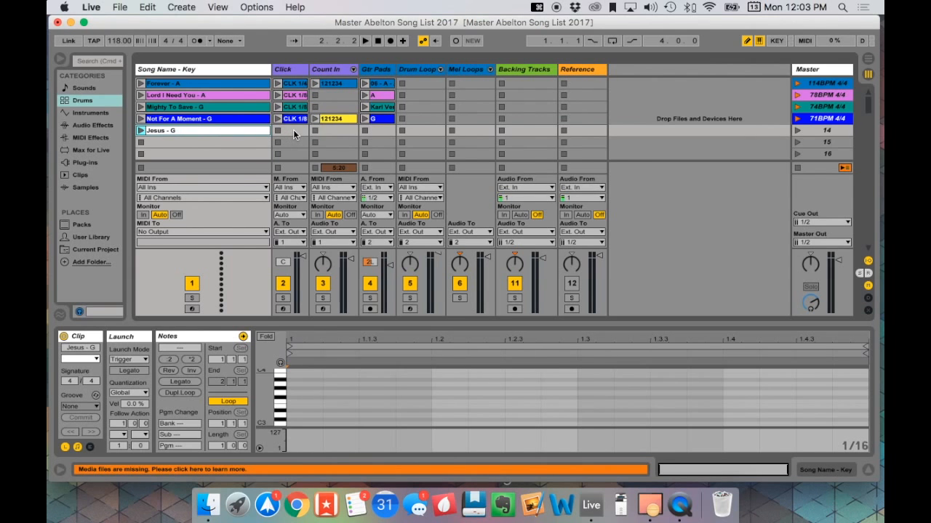
- Copy the CLK 1/8 click clip from "Not For A Moment - G" into the Click slot of "Jesus - G"
scroll(293, 130, down, 2)
scroll(293, 129, up, 2)
click(300, 120)
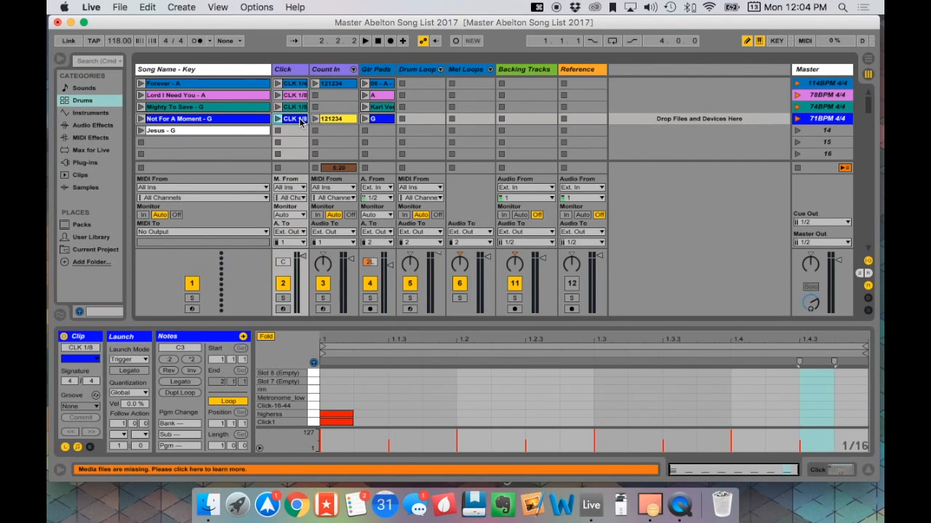
key(super+c)
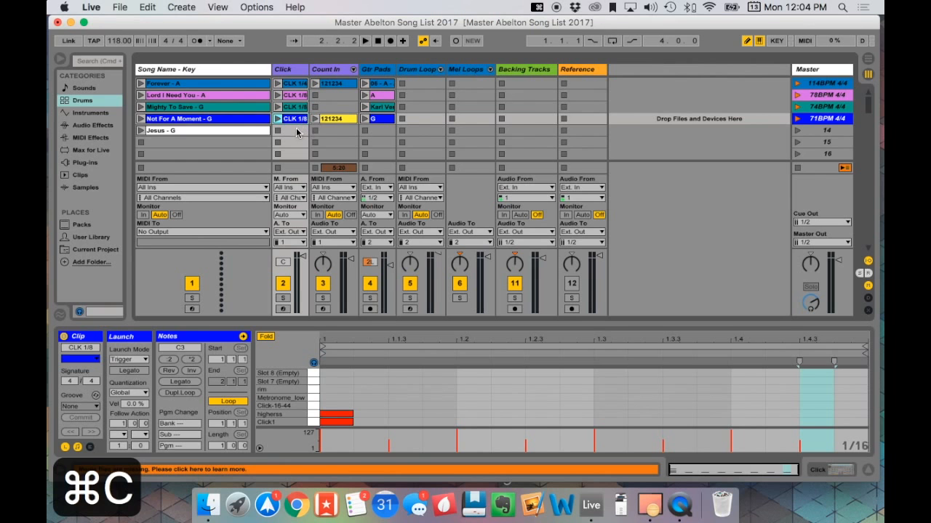
click(295, 131)
click(295, 121)
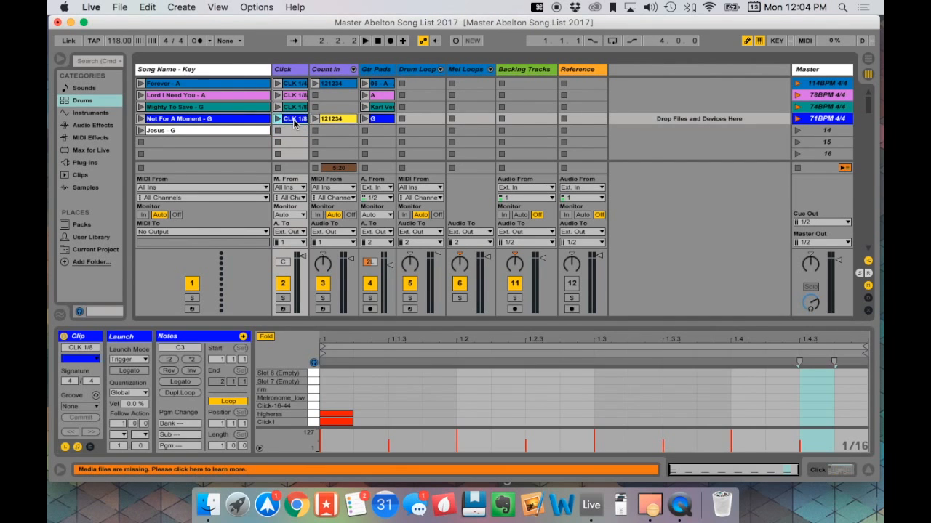
key(super+c)
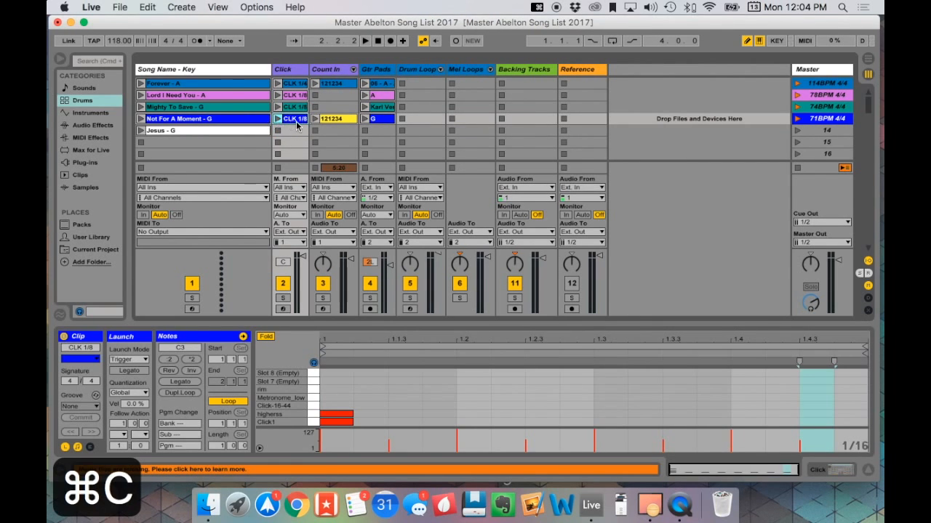
click(295, 132)
key(super+v)
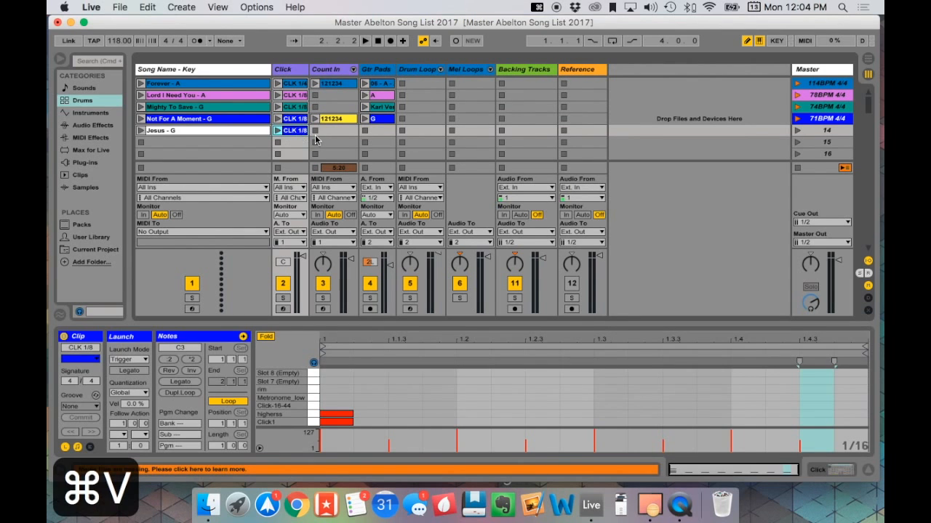
- Switch to Finder, open the Organ Drone Pads folder, and preview "04 - G - Organ Drone.mp3" from the middle of the track
click(382, 121)
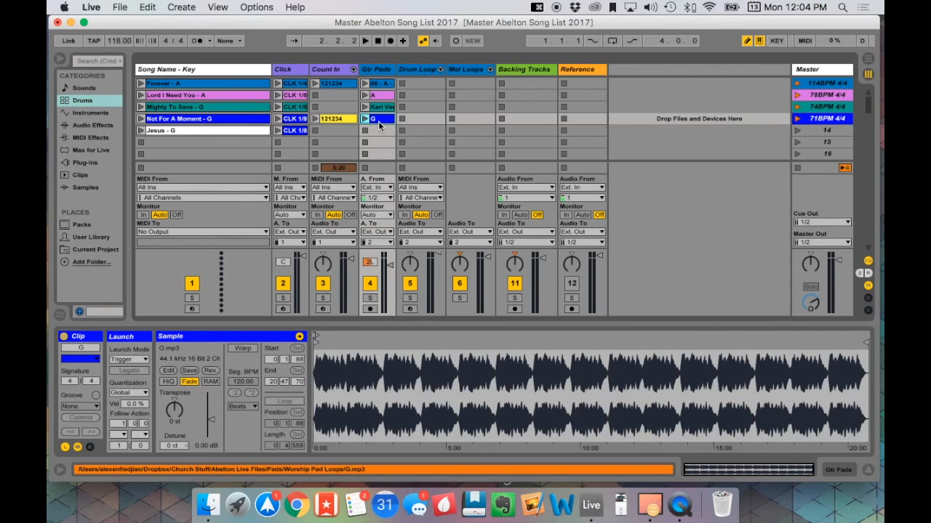
click(210, 505)
scroll(472, 269, left, 5)
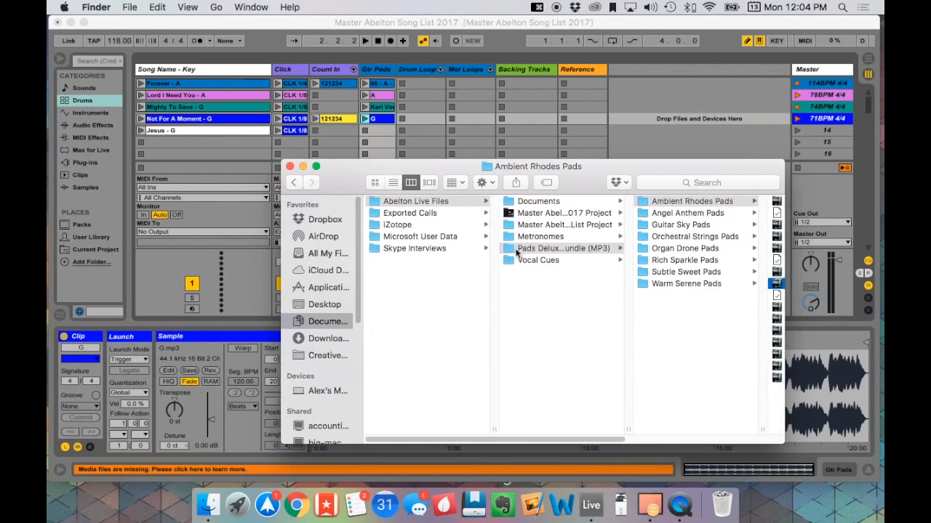
scroll(582, 252, right, 3)
click(596, 249)
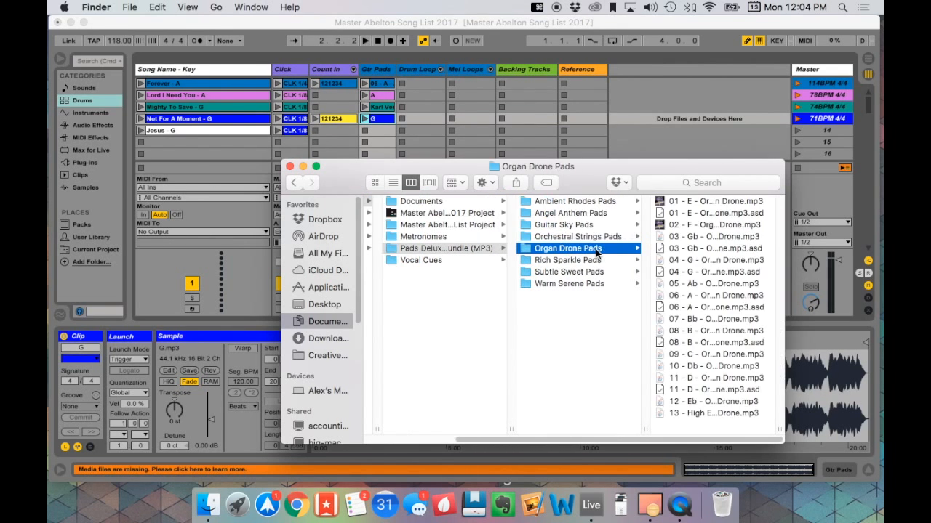
click(694, 261)
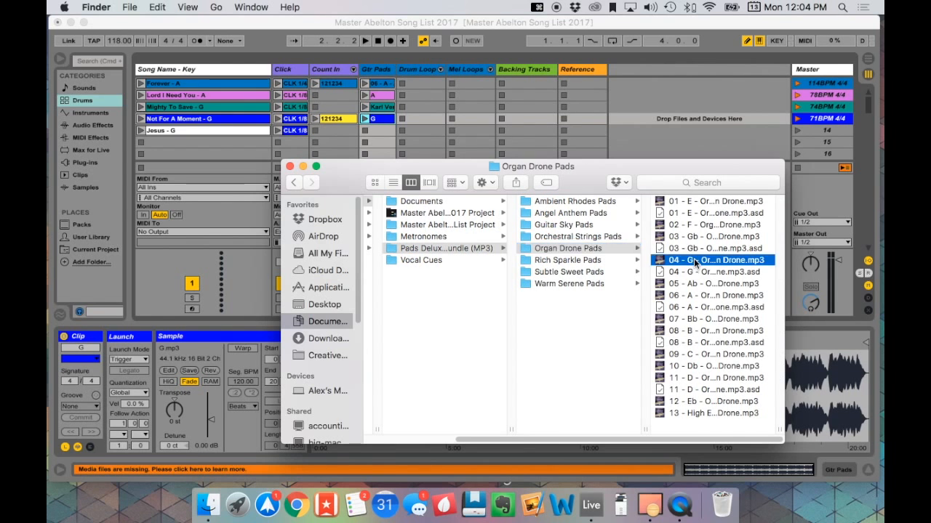
key(space)
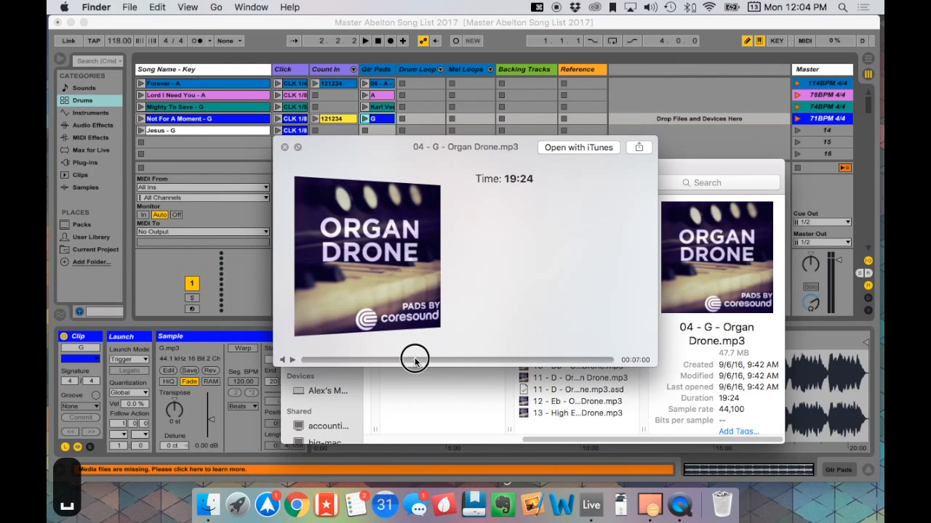
drag(414, 360, 460, 359)
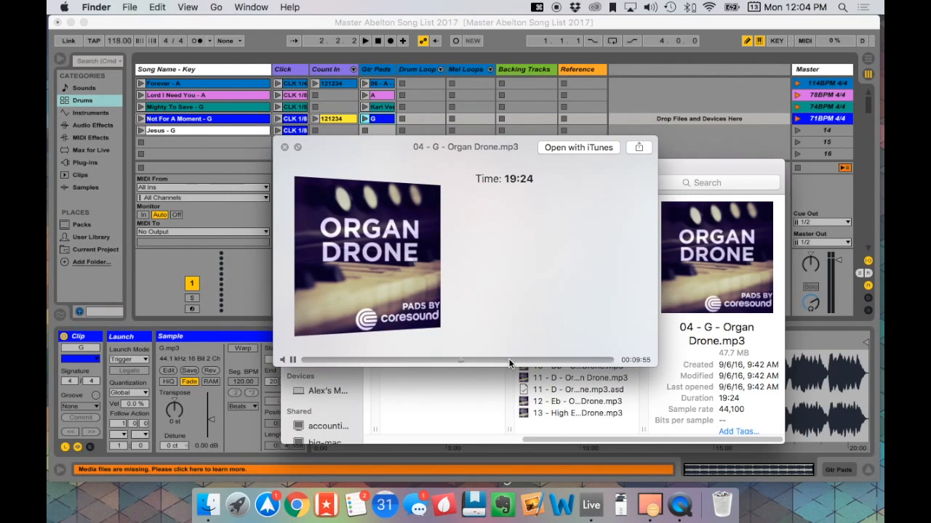
key(space)
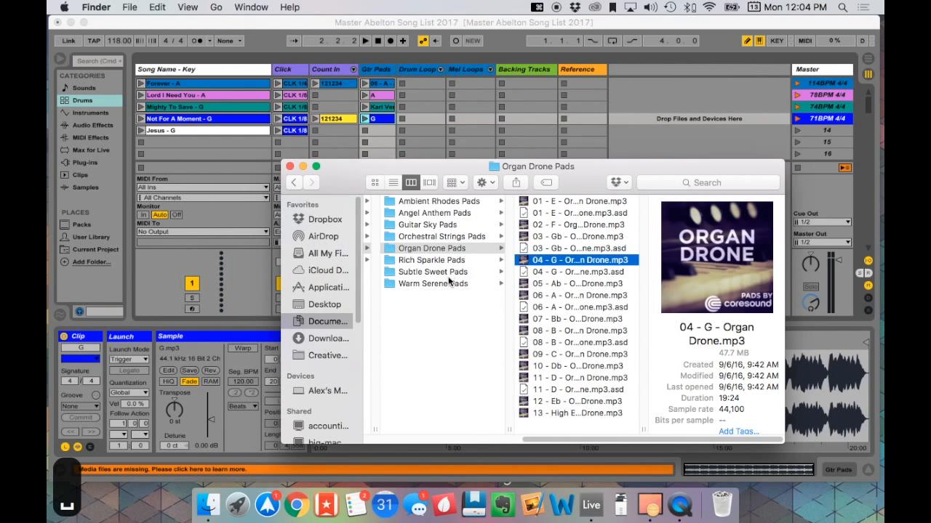
- Open the Subtle Sweet Pads folder and preview "06 - G - Subtle Sweet.mp3" at several points in the track
click(445, 271)
click(552, 283)
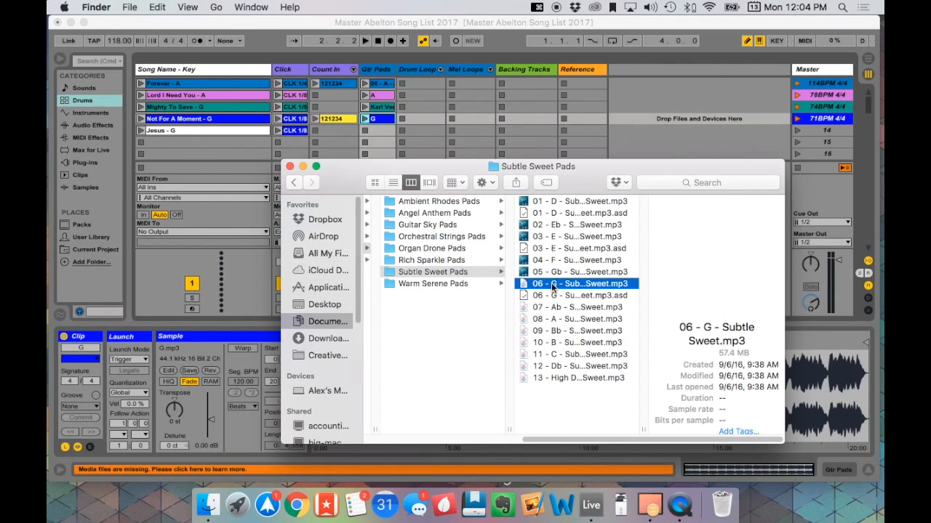
key(space)
click(445, 360)
click(476, 360)
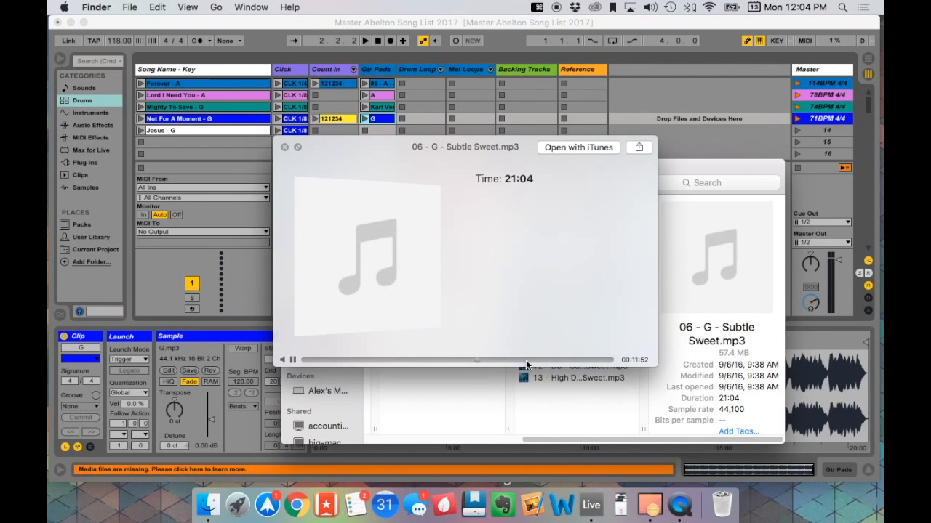
key(space)
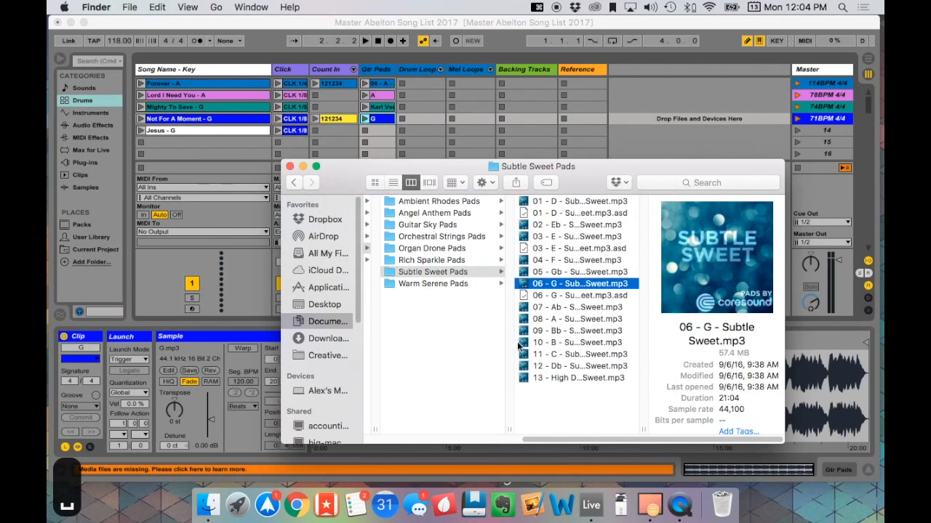
- Place "06 - G - Subtle Sweet.mp3" in the Gtr Pads slot of "Jesus - G", turn off Warp, and hide the clip details
drag(540, 284, 372, 129)
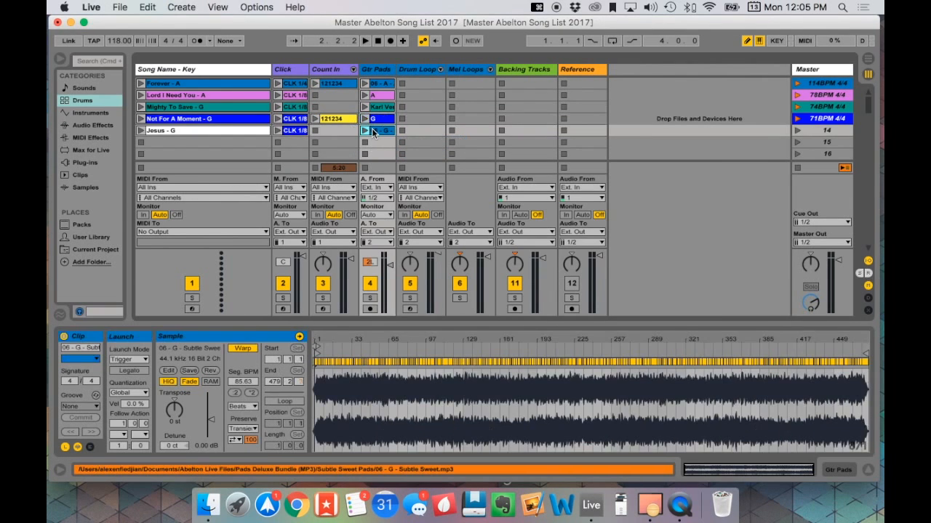
click(243, 350)
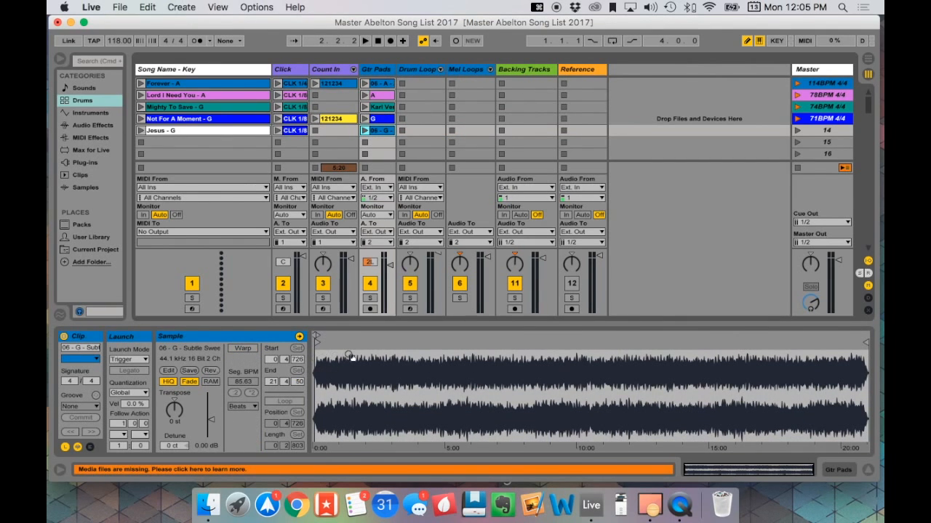
click(868, 470)
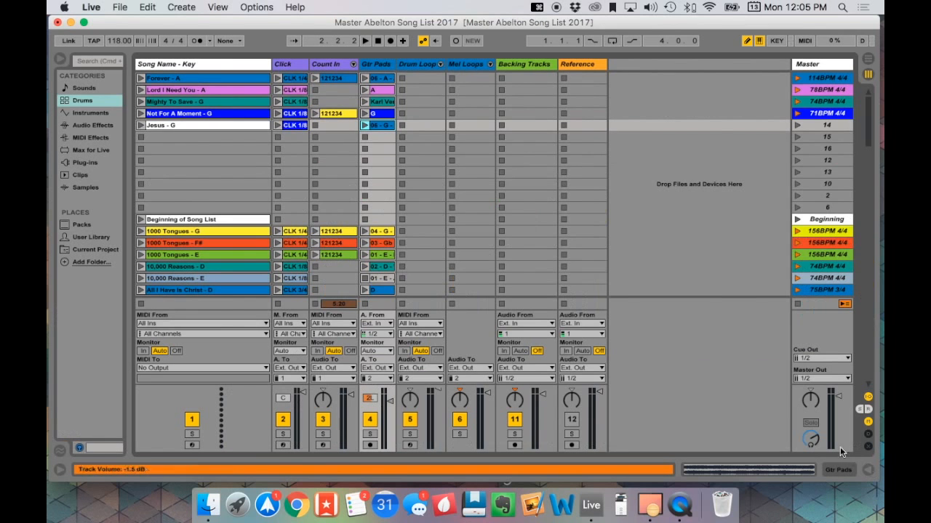
- Rename the master scene of "Jesus - G" to "85BPM 4/4" to set its tempo and time signature
click(822, 126)
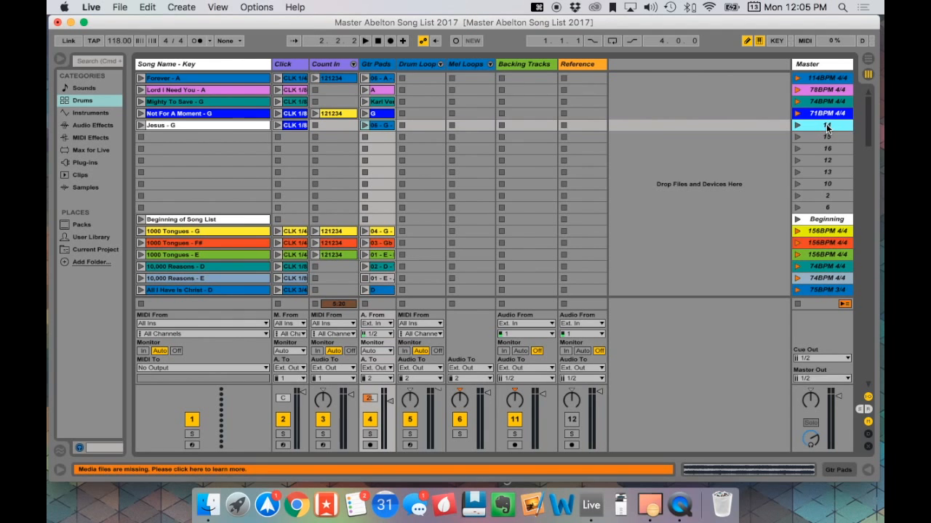
key(super+r)
text(85BPM)
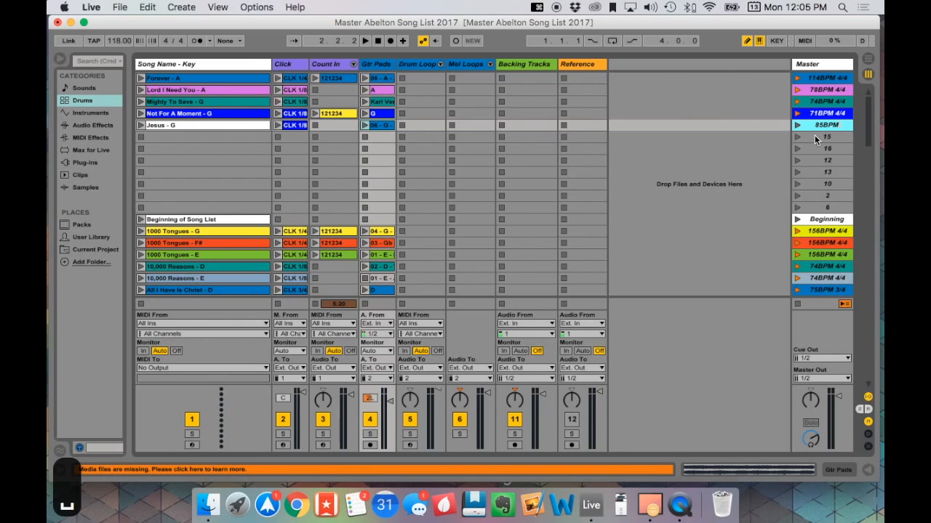
text( 44)
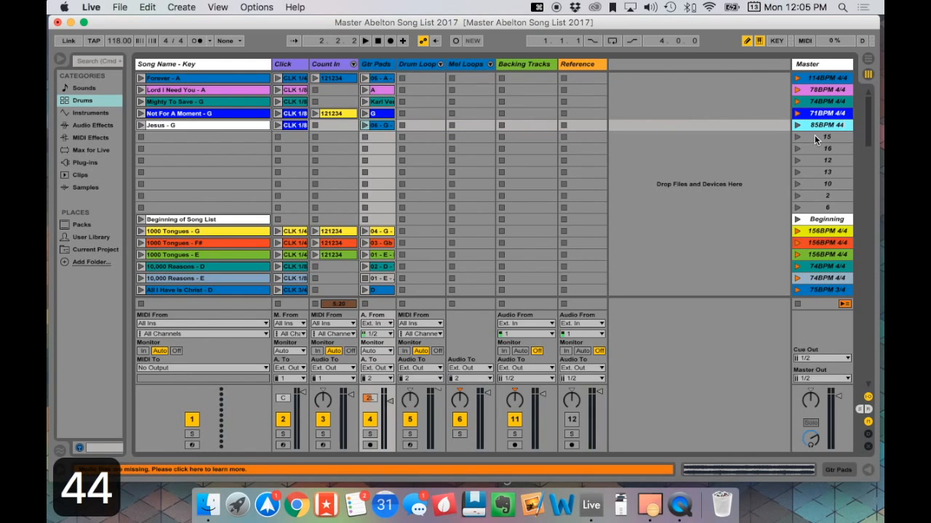
key(BackSpace)
text(/4)
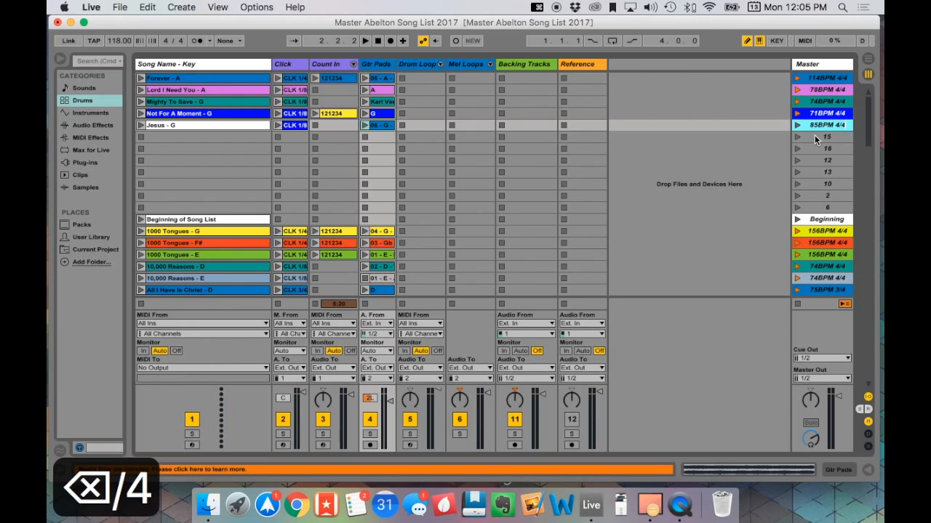
key(Return)
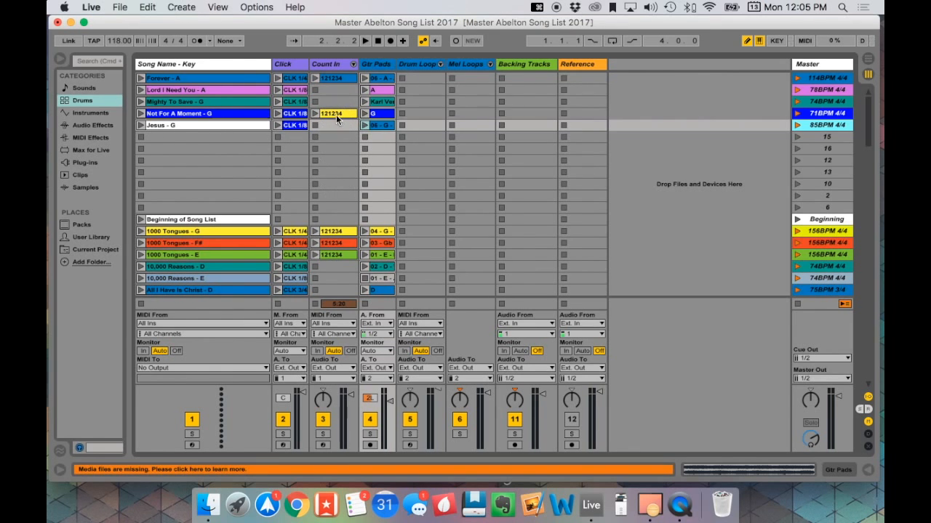
- Copy the "1234" Count In clip from "At The Cross (Love Ran Red) - D" into the Count In slot of "Jesus - G"
scroll(339, 176, down, 10)
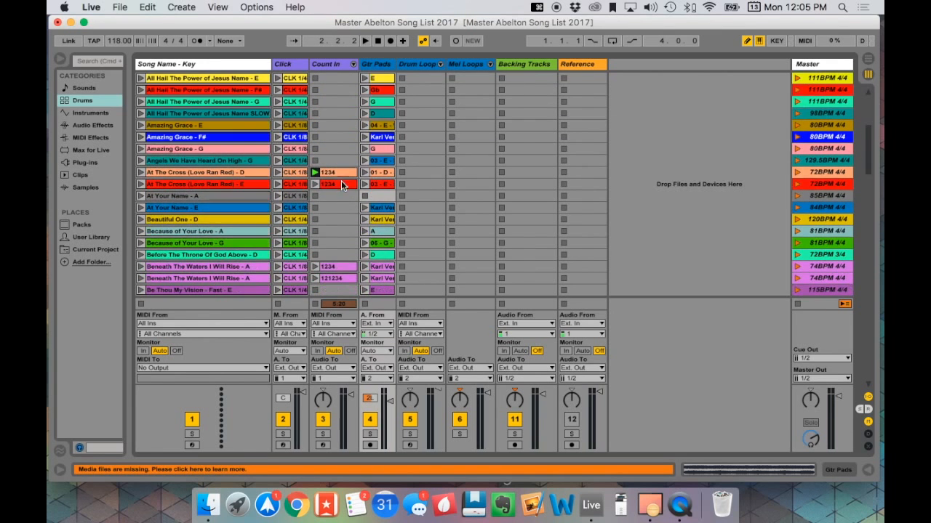
scroll(339, 177, up, 10)
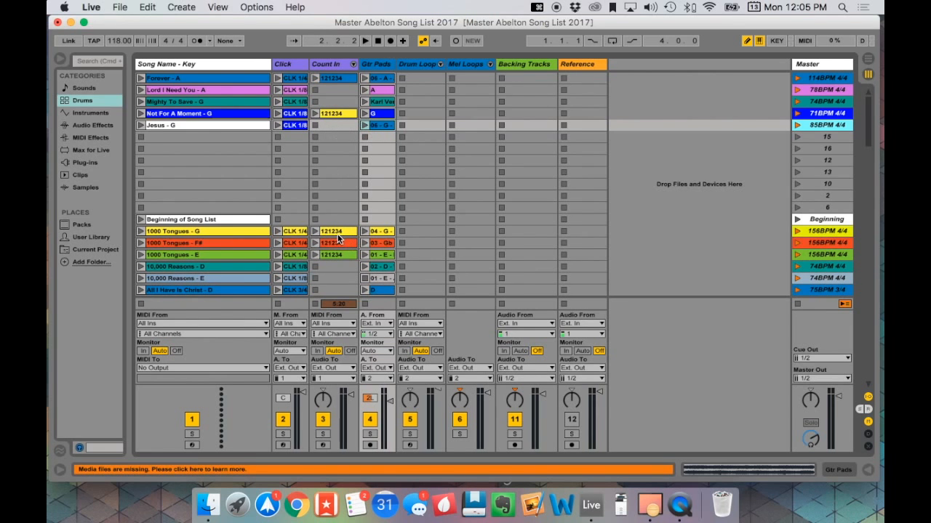
scroll(339, 240, down, 5)
click(333, 266)
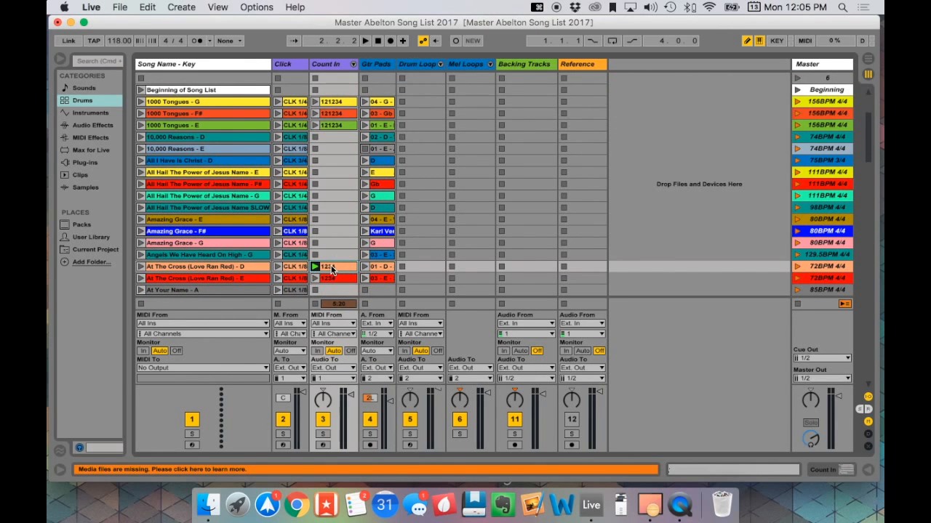
key(super+c)
scroll(341, 222, up, 5)
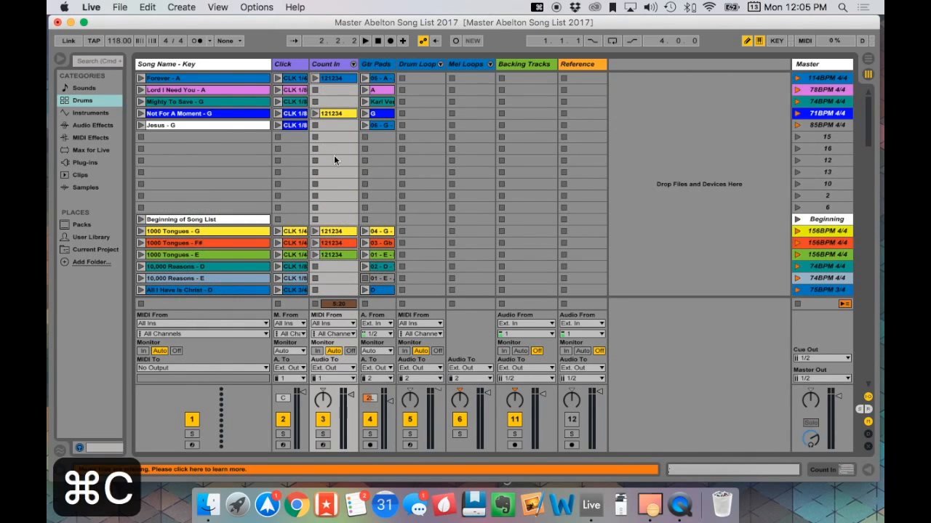
click(329, 125)
key(super+v)
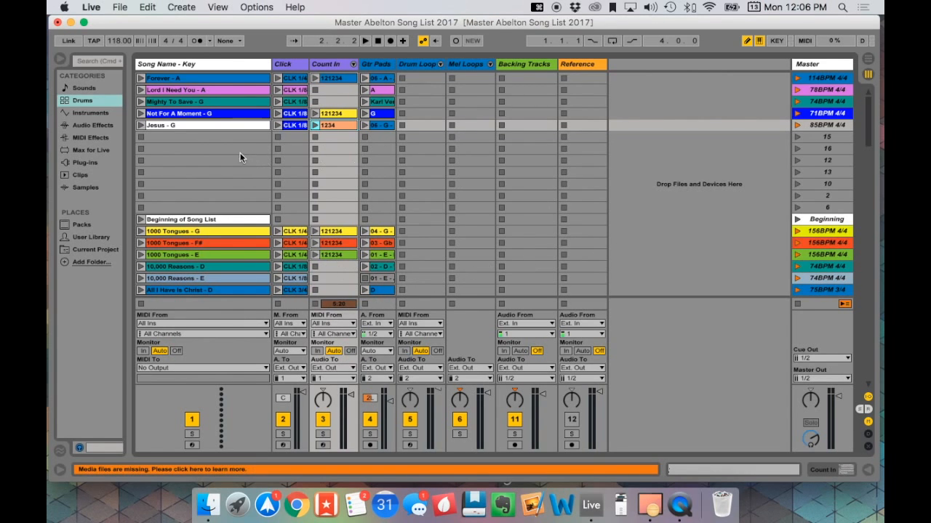
- Color all the clips in the "Jesus - G" row and its master scene yellow
click(224, 125)
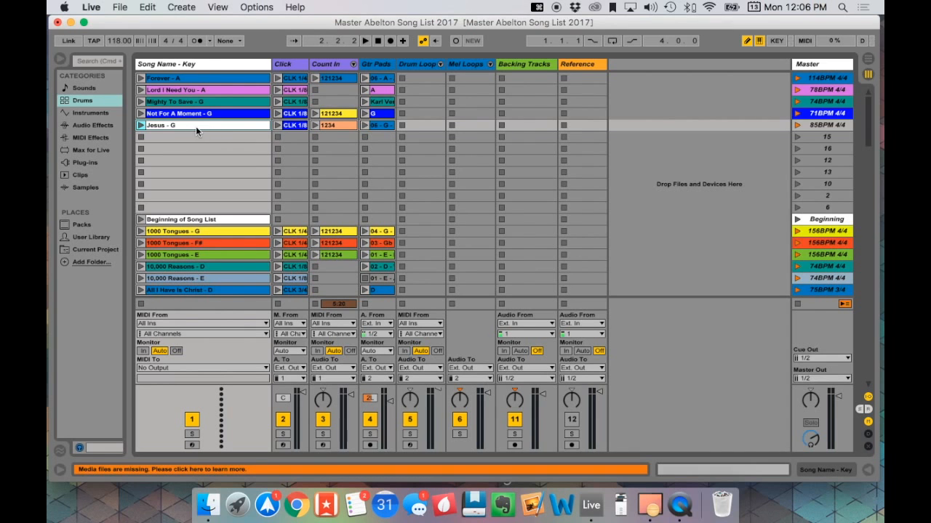
click(379, 125)
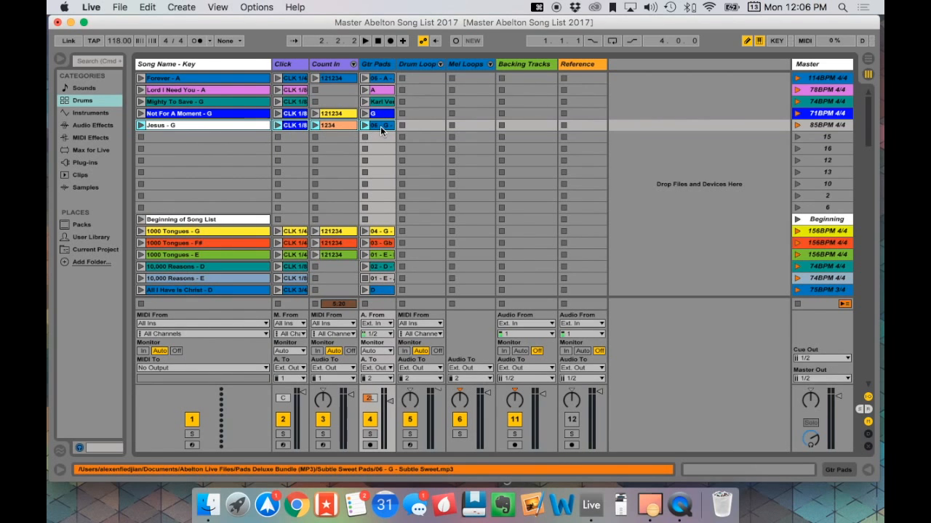
right_click(381, 126)
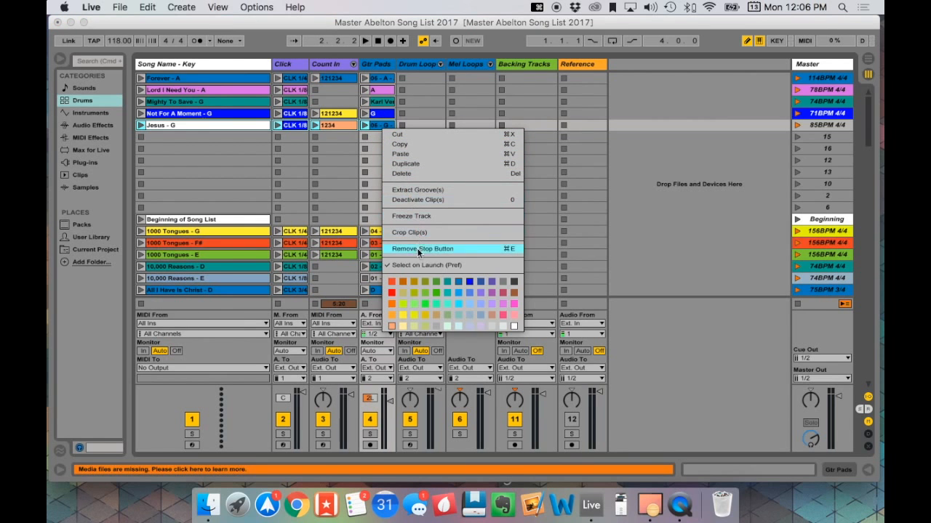
click(403, 314)
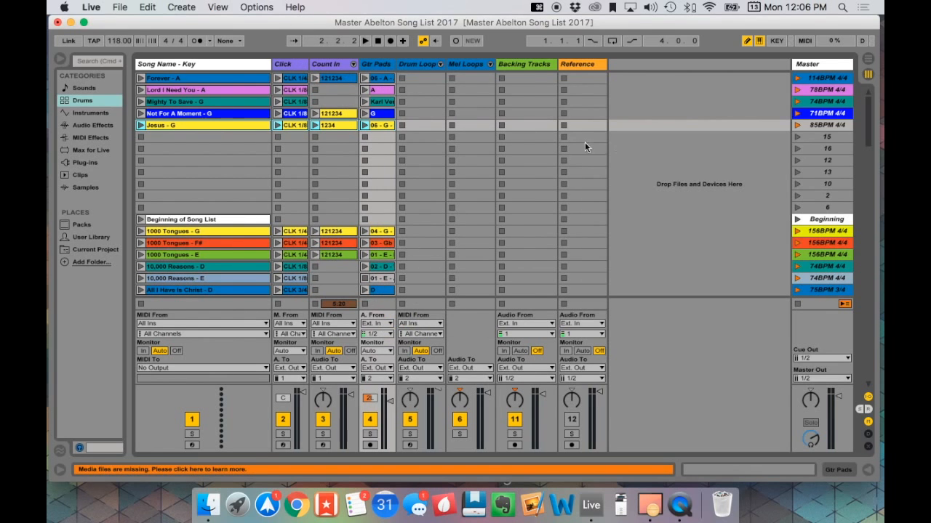
right_click(820, 124)
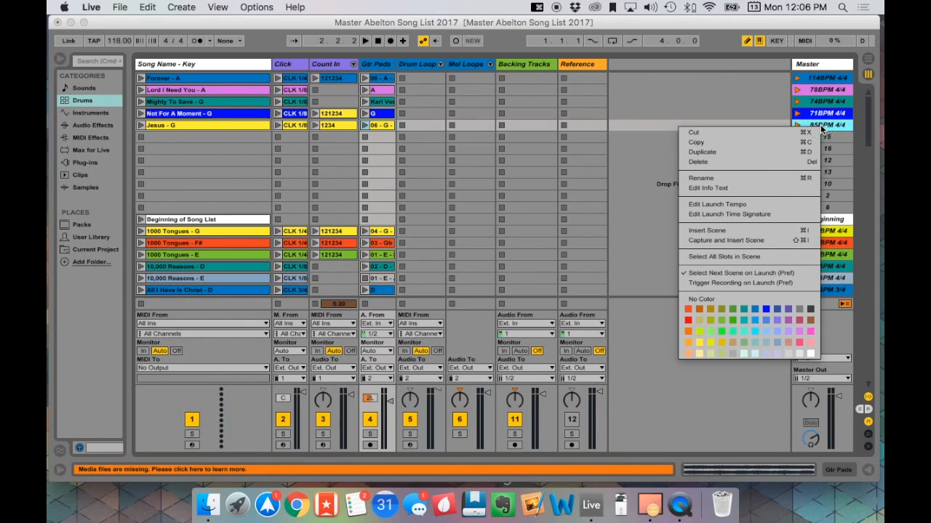
click(701, 342)
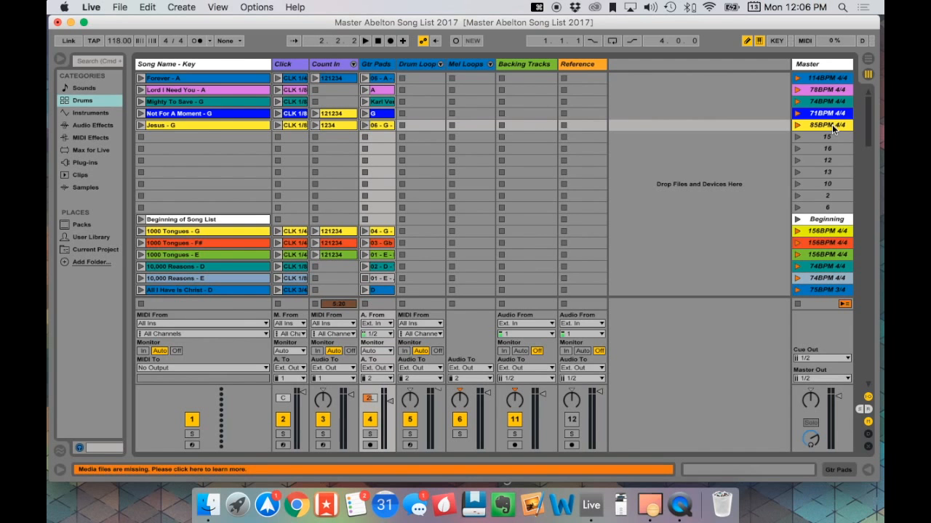
- Copy the "Jesus - G" scene into the master song list, placing it between "Jailbreak (I'm Going Free) - E" and "Jesus Firm Foundation - A"
scroll(831, 128, down, 1)
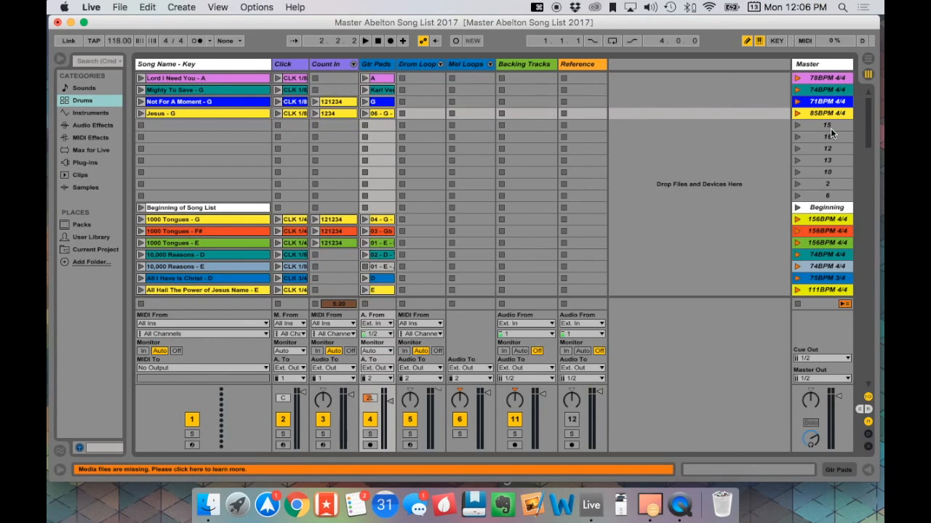
scroll(831, 128, up, 1)
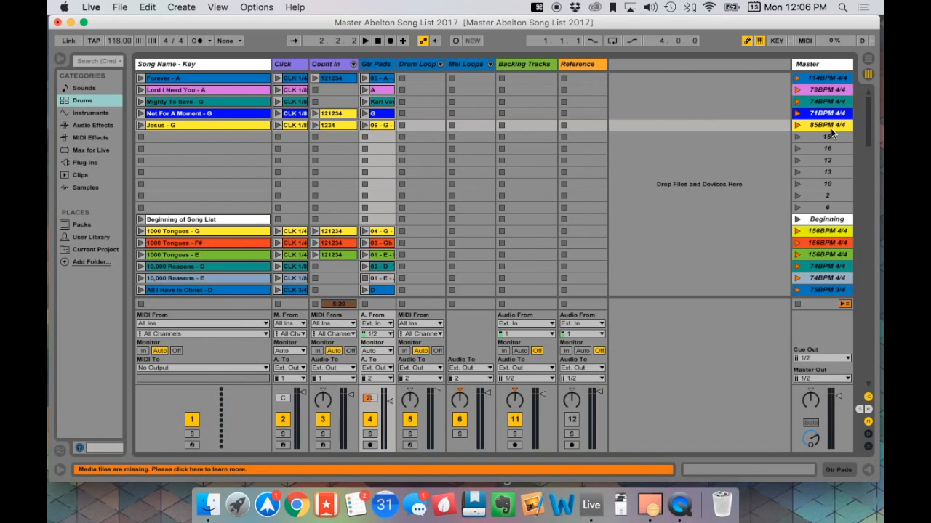
click(827, 127)
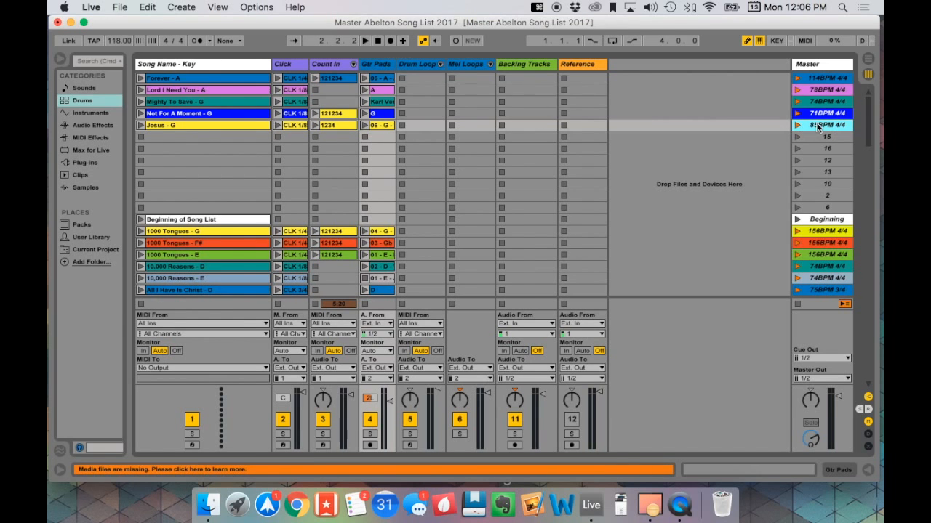
key(super+c)
scroll(818, 129, down, 5)
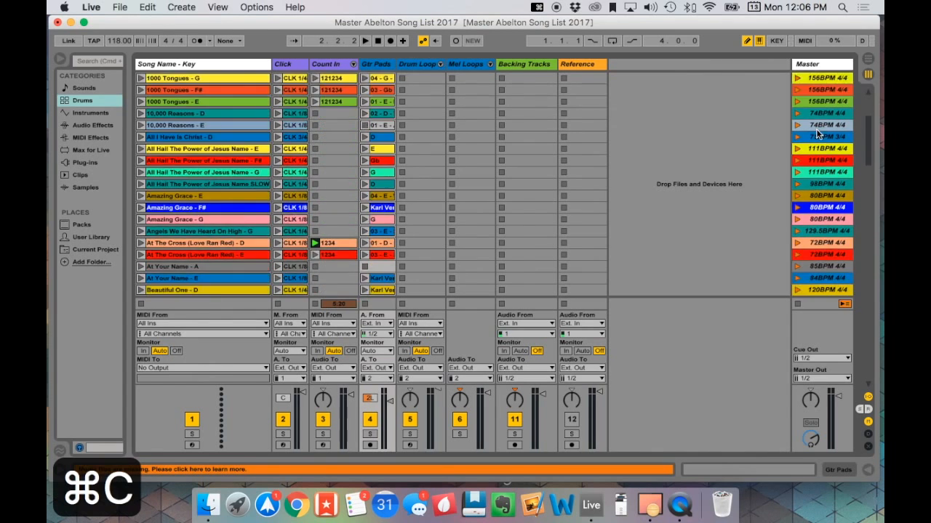
scroll(817, 131, down, 15)
scroll(817, 132, down, 12)
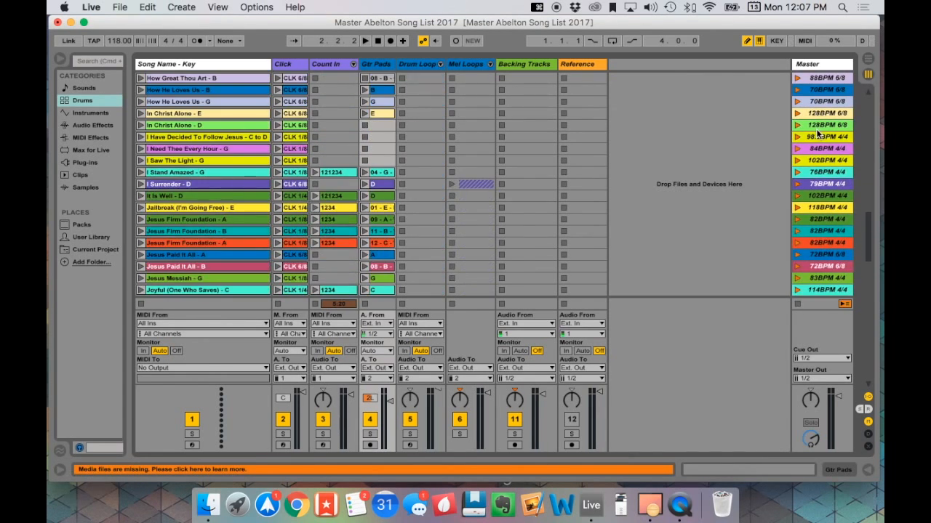
scroll(817, 133, down, 1)
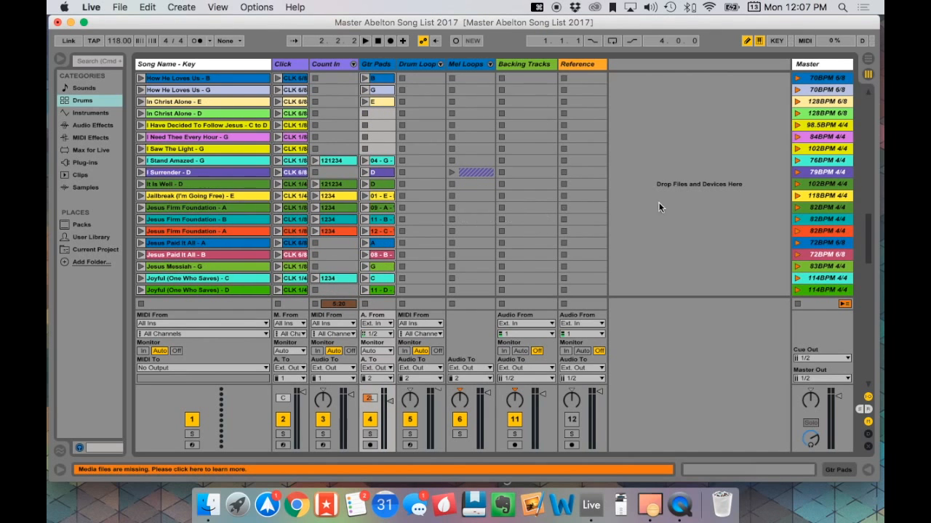
click(824, 198)
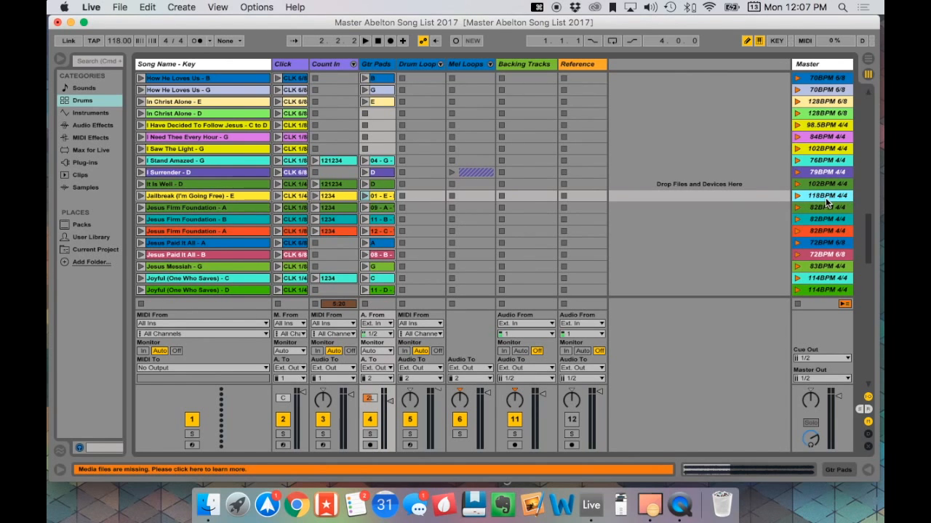
key(super+v)
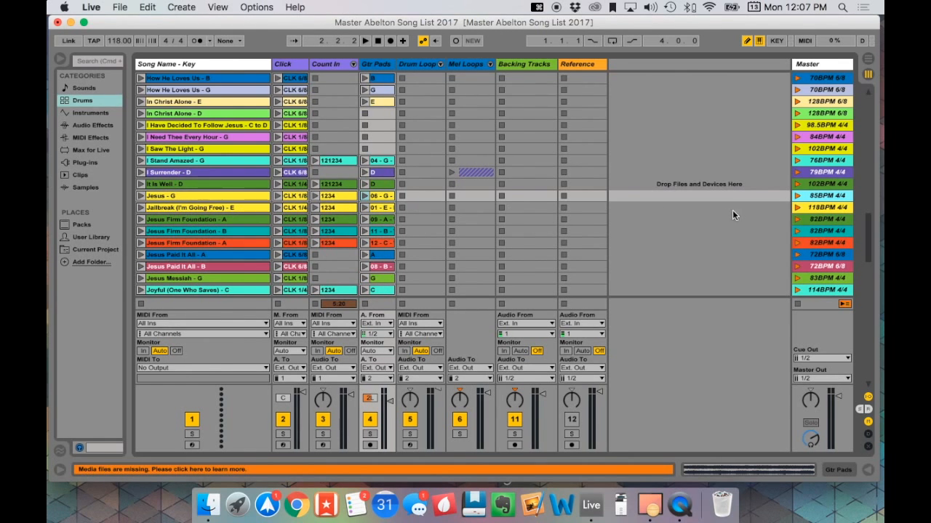
drag(830, 195, 831, 213)
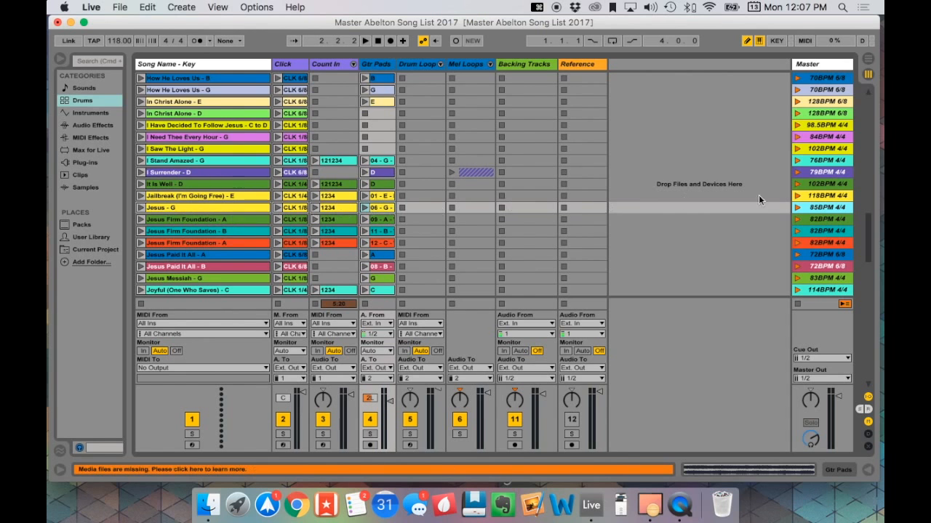
- Look through the songs in the master list and return to the set list above "Beginning of Song List"
scroll(827, 207, up, 1)
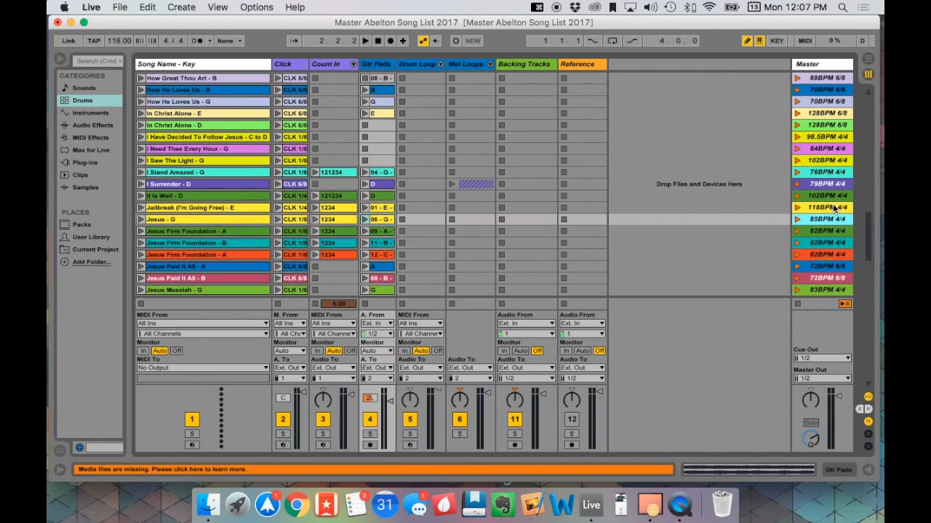
scroll(834, 208, up, 15)
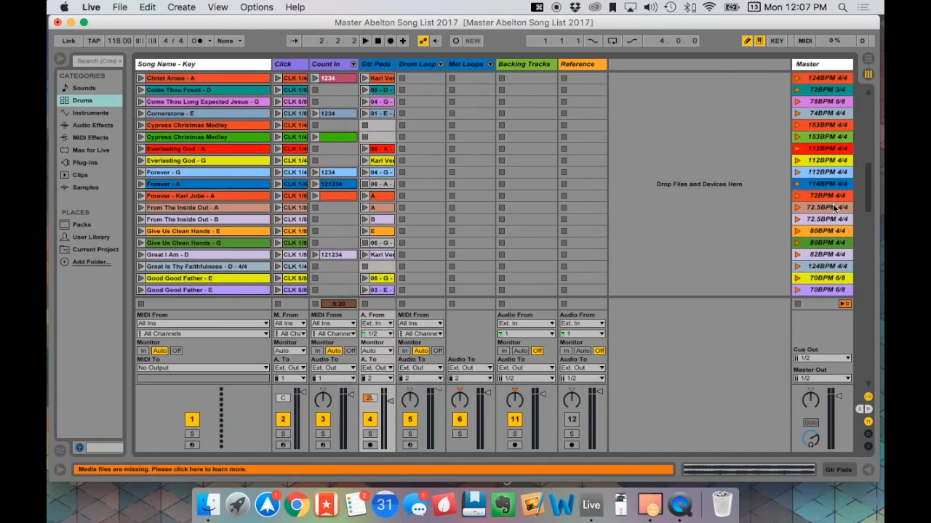
scroll(834, 208, up, 20)
scroll(834, 208, down, 8)
scroll(834, 208, down, 15)
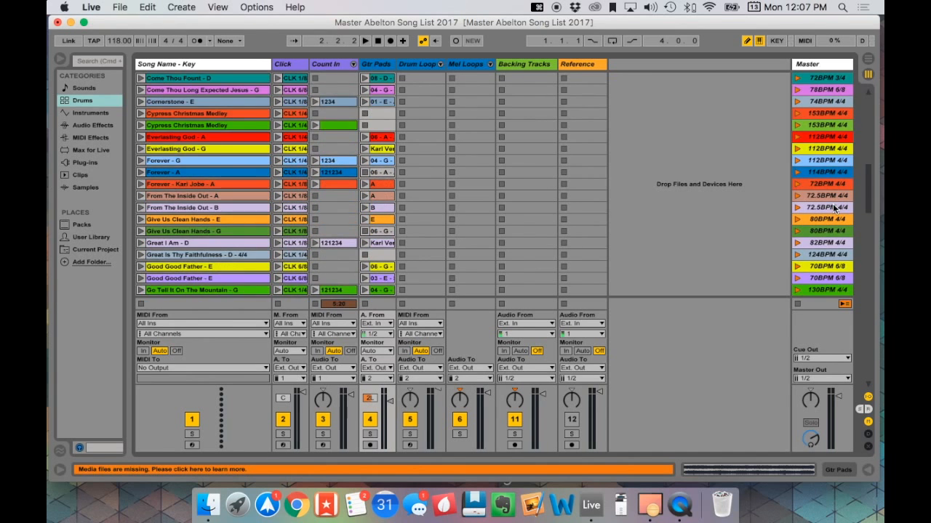
scroll(834, 208, down, 9)
scroll(834, 208, down, 17)
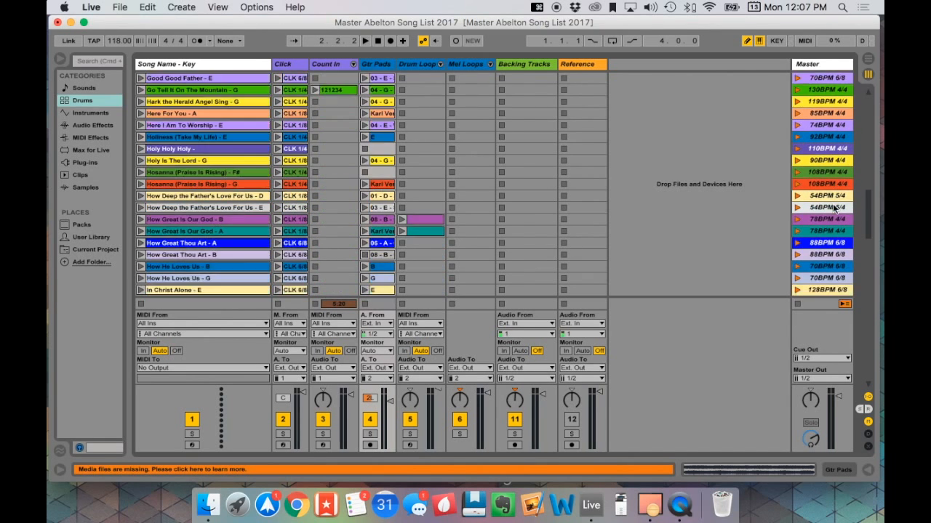
scroll(834, 207, down, 20)
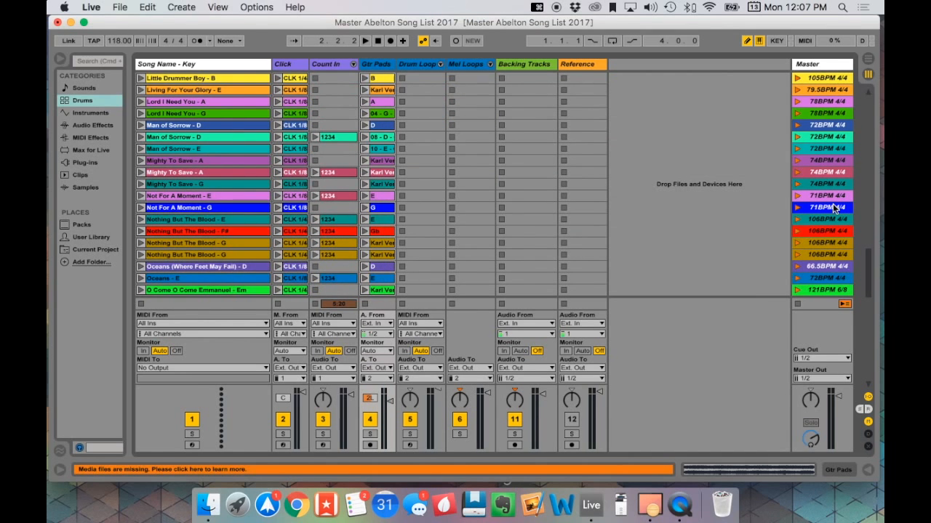
scroll(834, 209, down, 20)
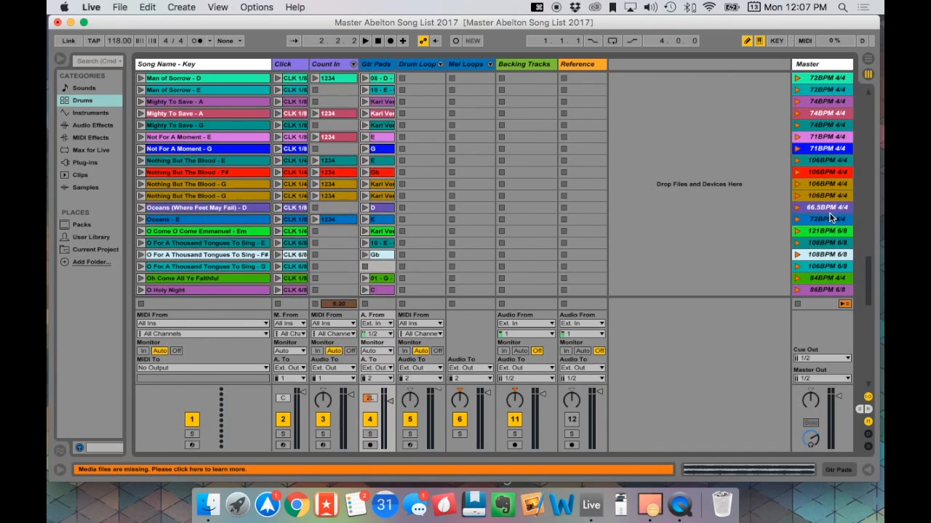
scroll(834, 215, down, 20)
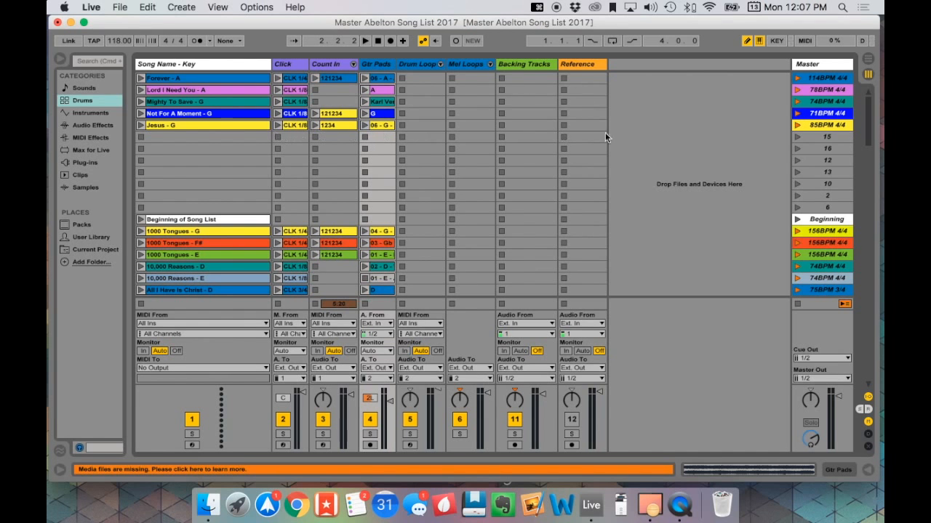
scroll(684, 152, down, 3)
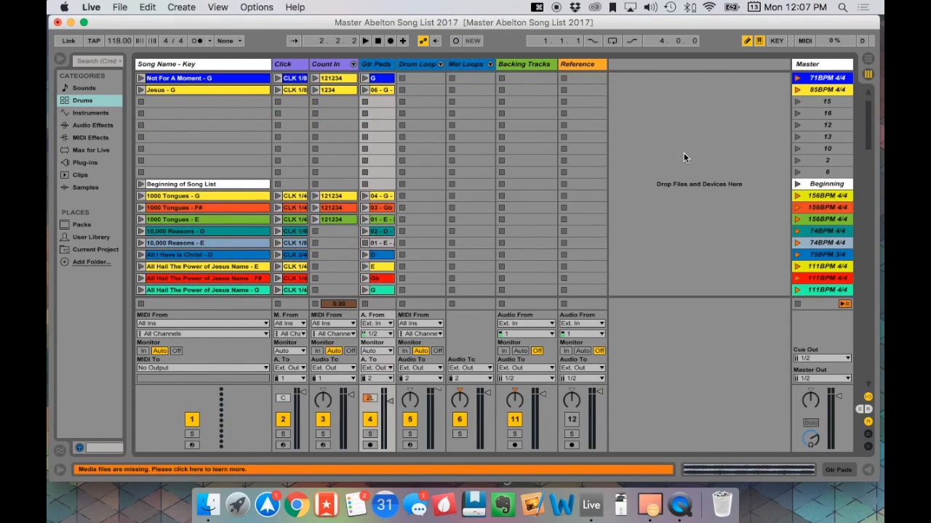
scroll(684, 153, up, 3)
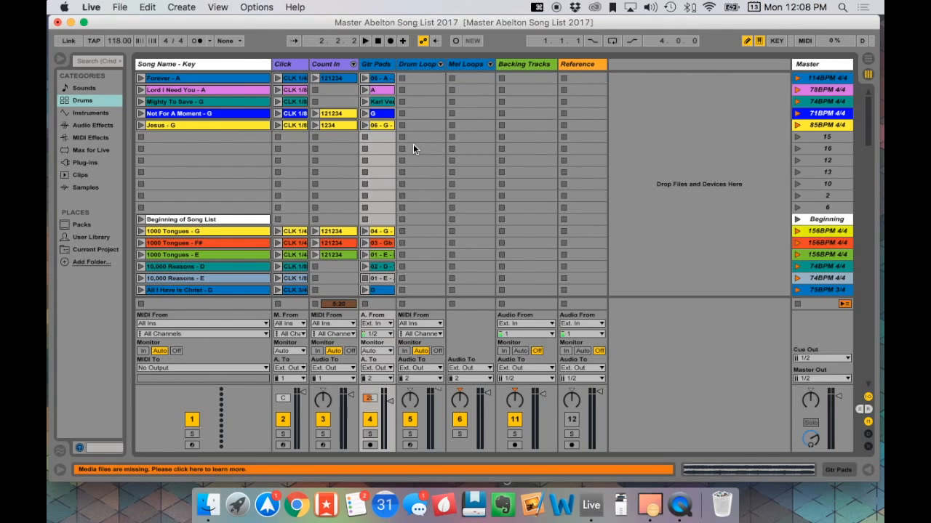
- Rename the master scene of "Jesus - G" in the set list to "88BPM 4/4" to change its tempo
click(819, 126)
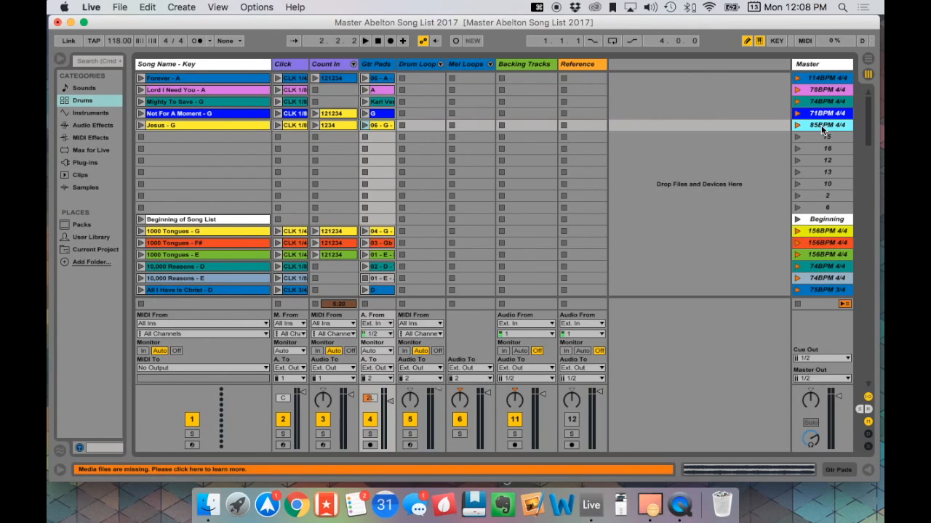
key(super+r)
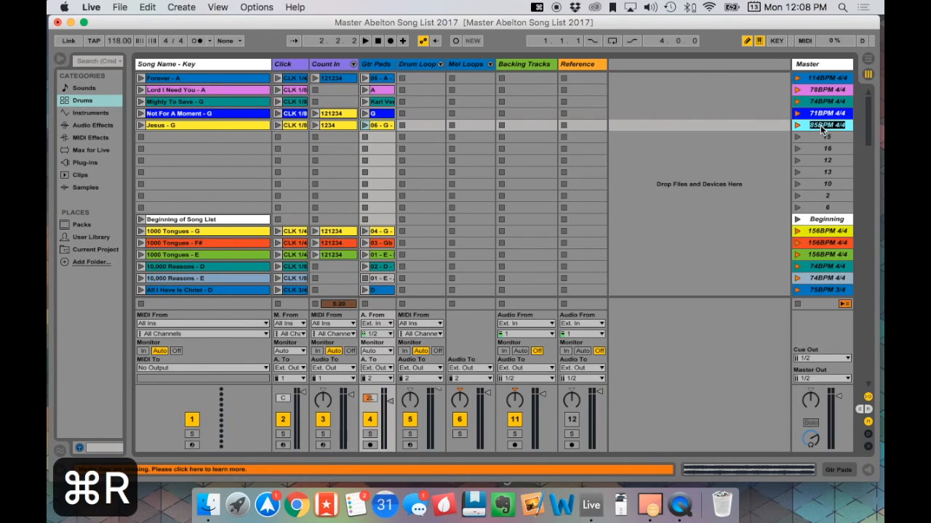
drag(818, 124, 806, 125)
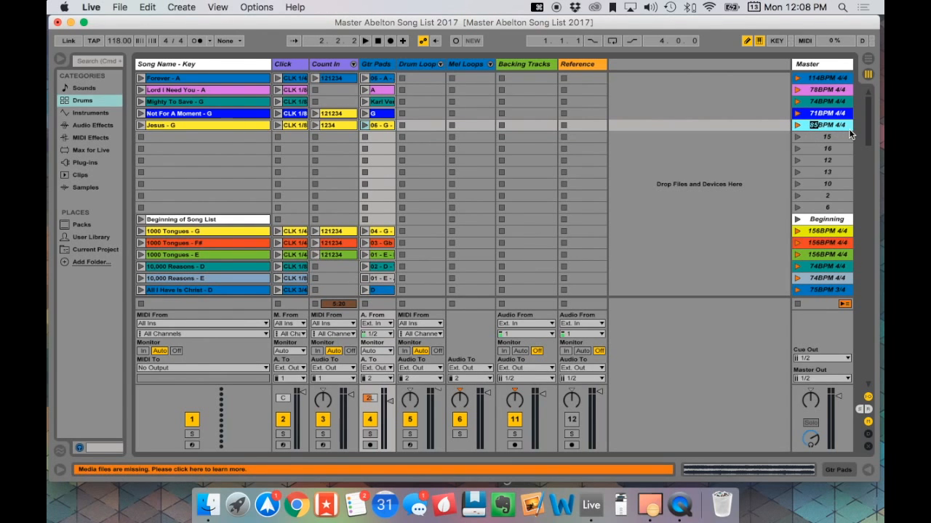
text(88)
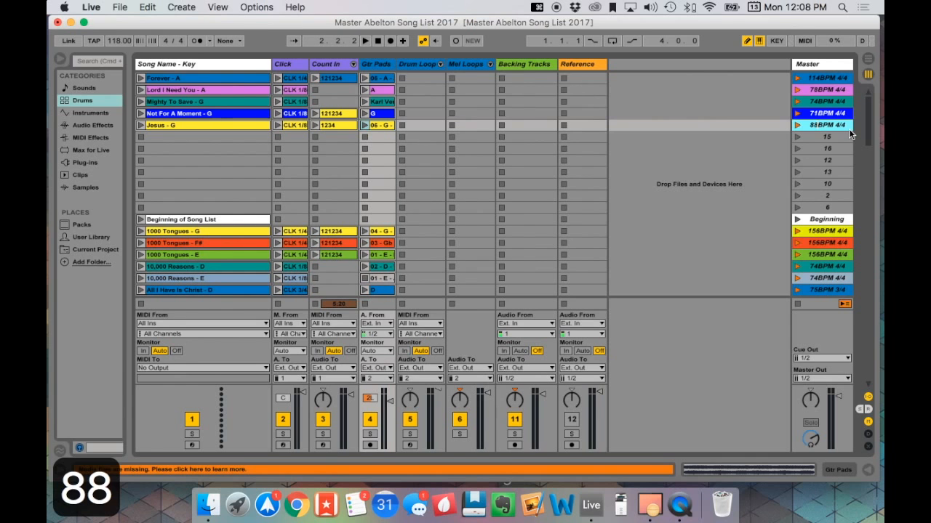
key(Return)
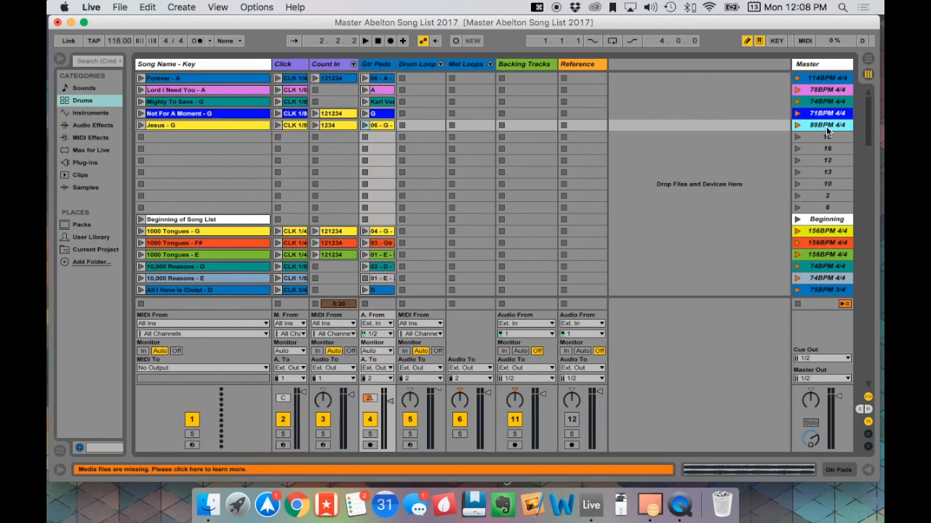
- Replace the guitar pad clip in the "Jesus - G" row with a copy of the pad clip from "Forever - A"
click(382, 127)
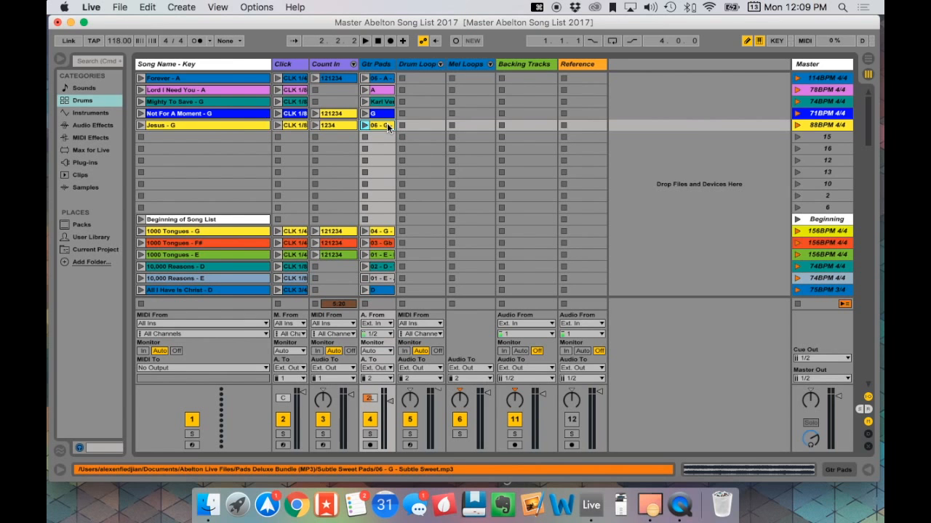
key(BackSpace)
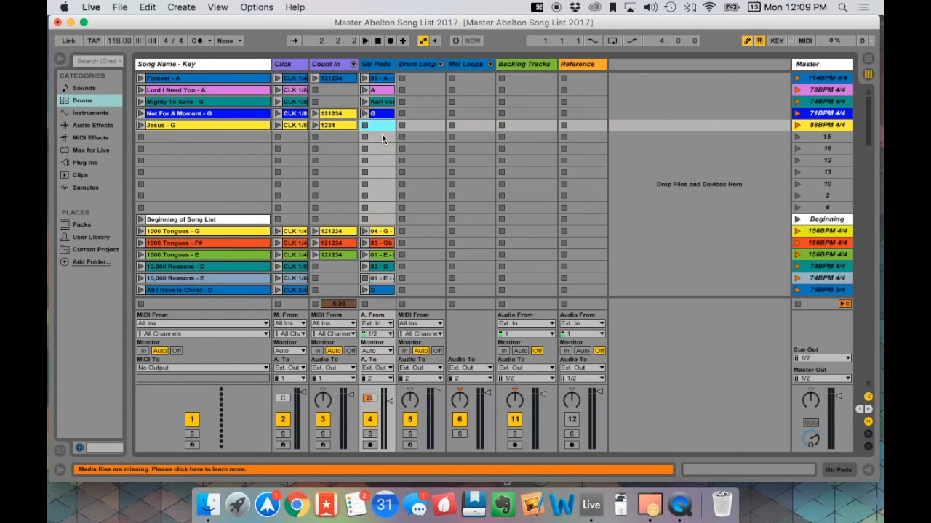
click(380, 78)
scroll(381, 148, down, 5)
scroll(389, 182, up, 5)
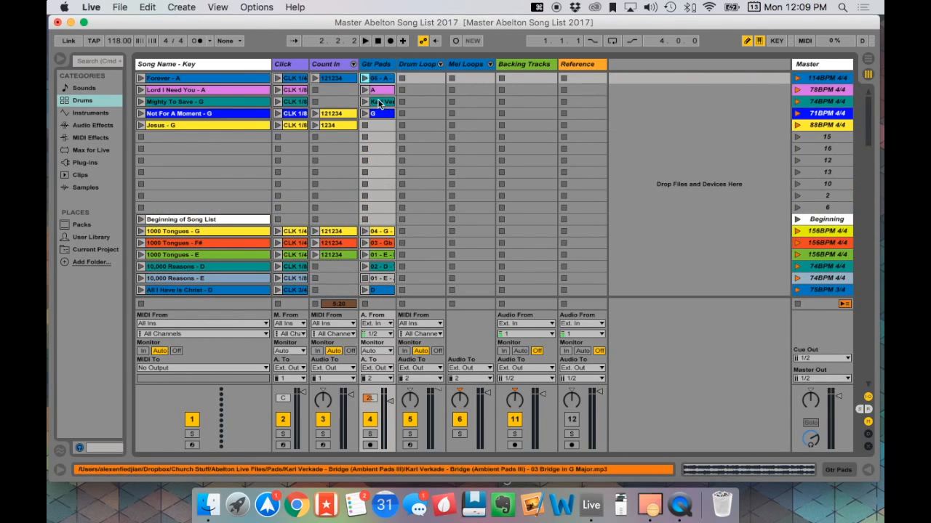
key(super+c)
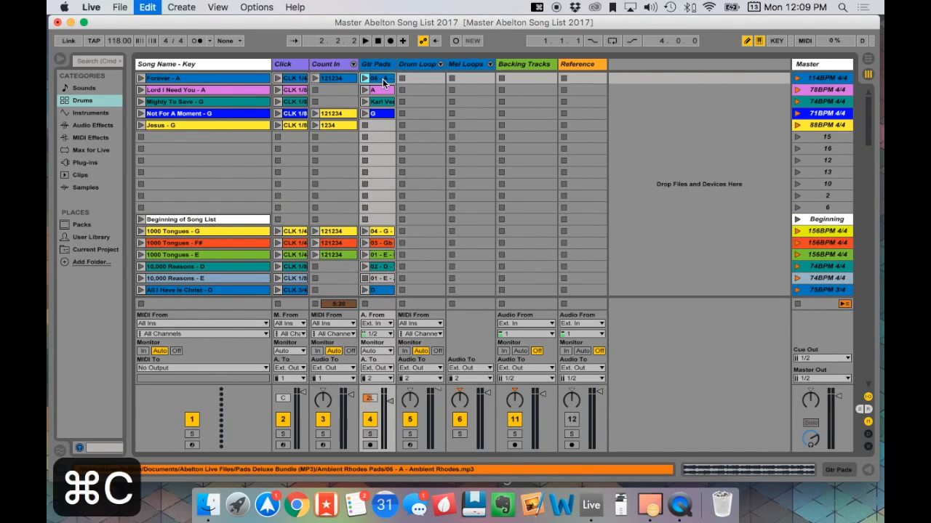
click(378, 125)
key(super+v)
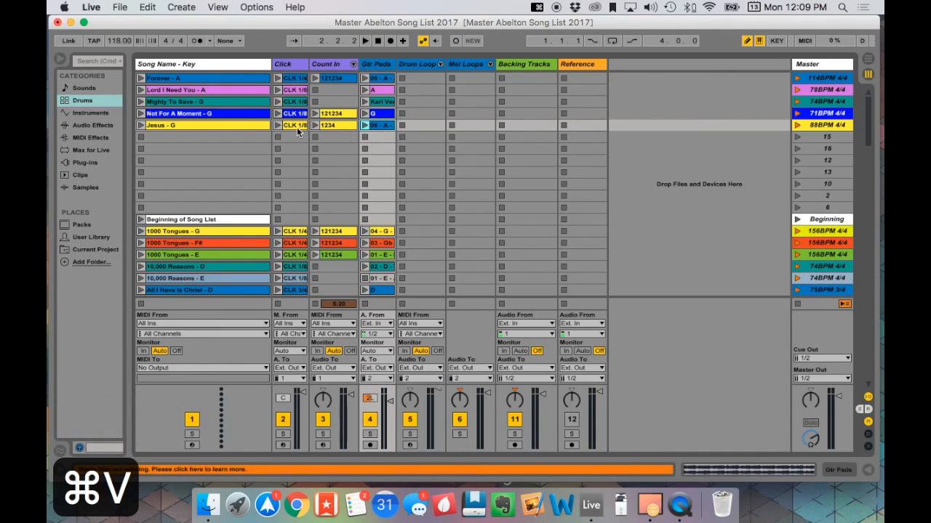
- Rename the song name clip "Jesus - G" in the set list to "Jesus - A"
click(246, 128)
key(super+r)
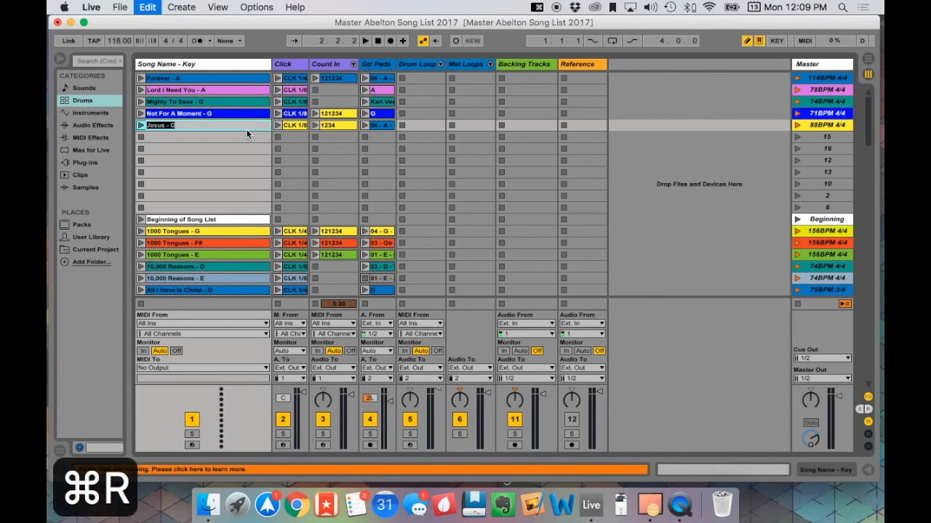
key(BackSpace)
text(A)
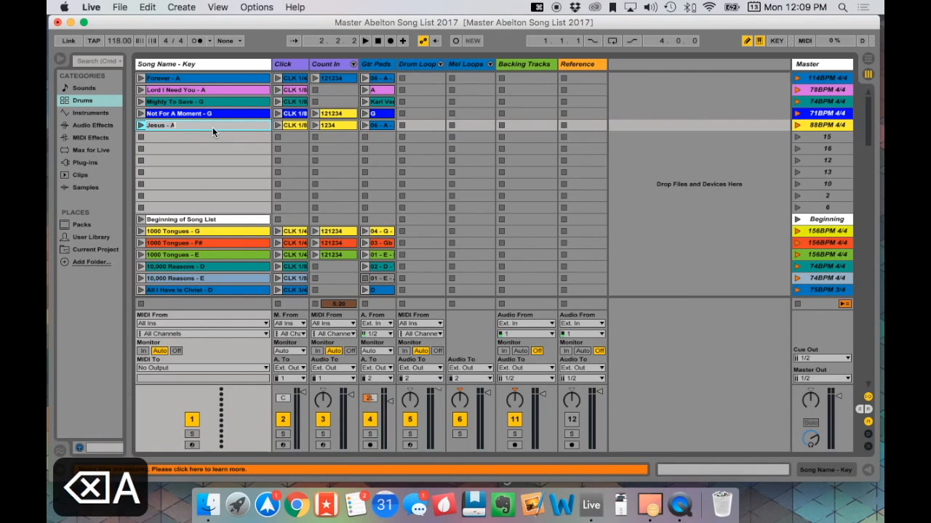
key(Return)
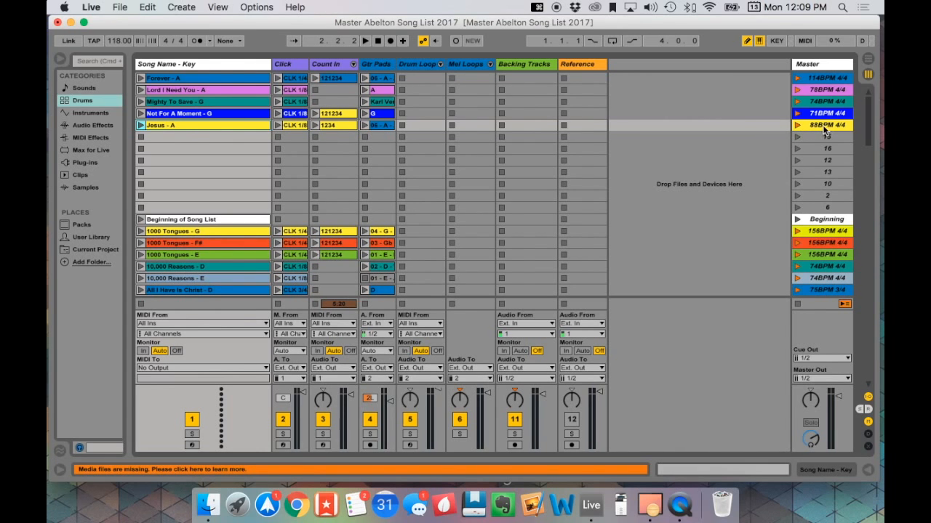
scroll(827, 134, down, 20)
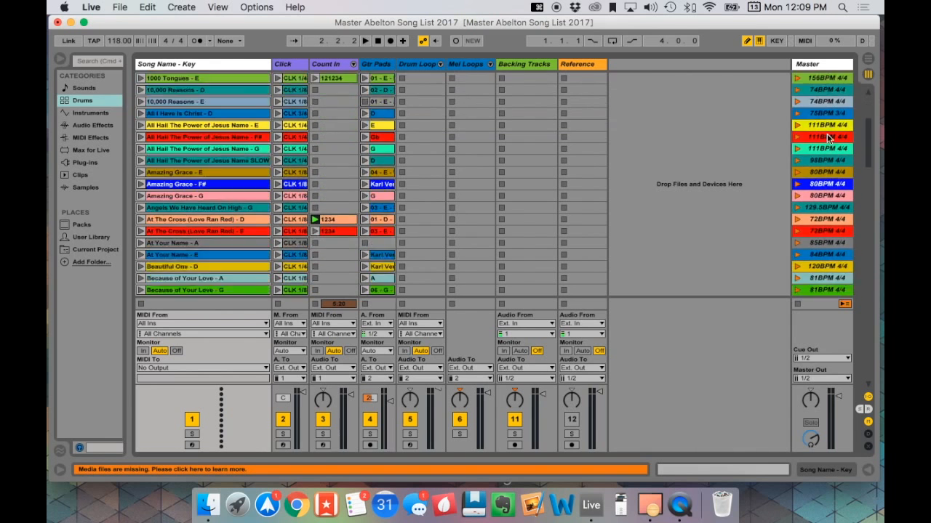
scroll(827, 148, down, 3)
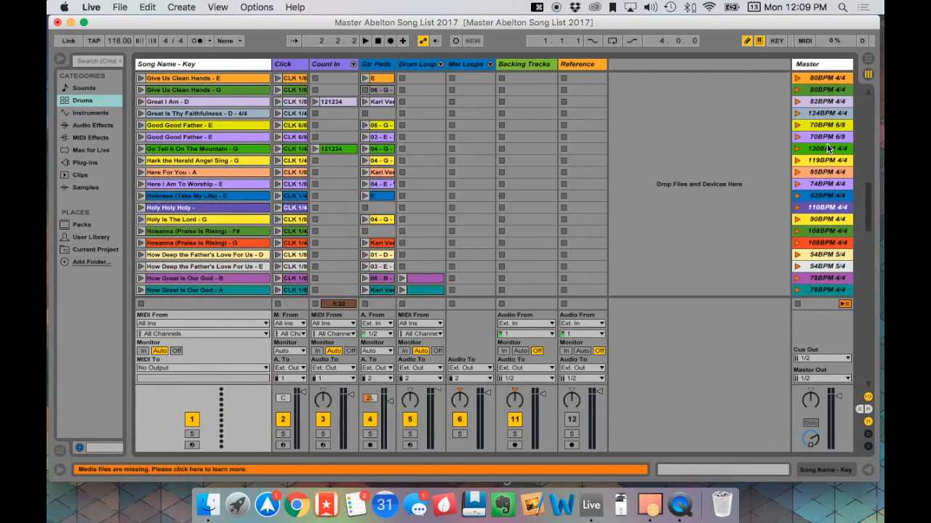
scroll(827, 148, up, 20)
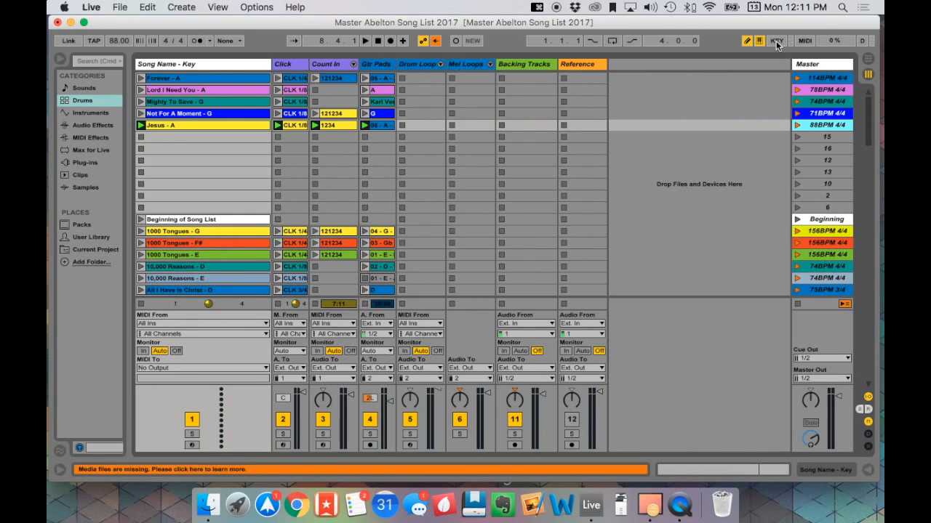
- Map the computer keys 1 to 5 to the five set list master scenes in order, from "Forever - A" to "Jesus - A"
click(775, 41)
click(827, 78)
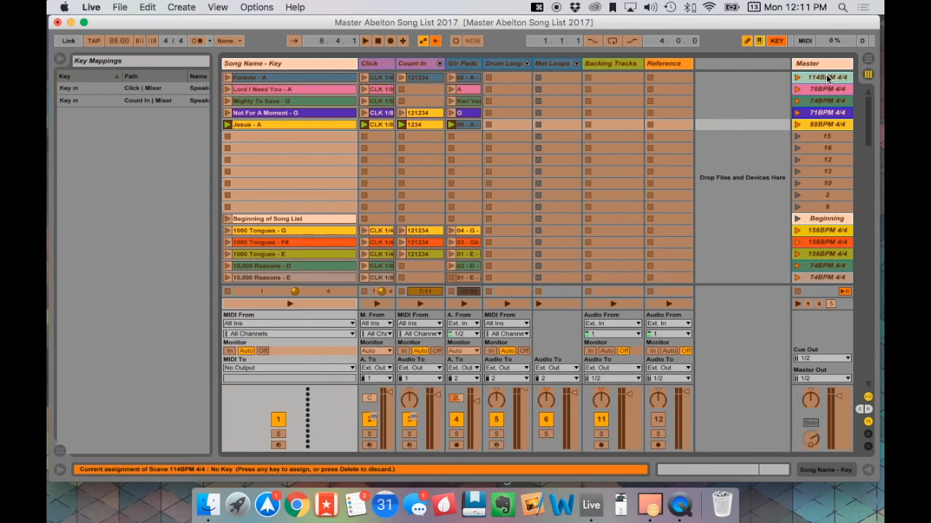
key(1)
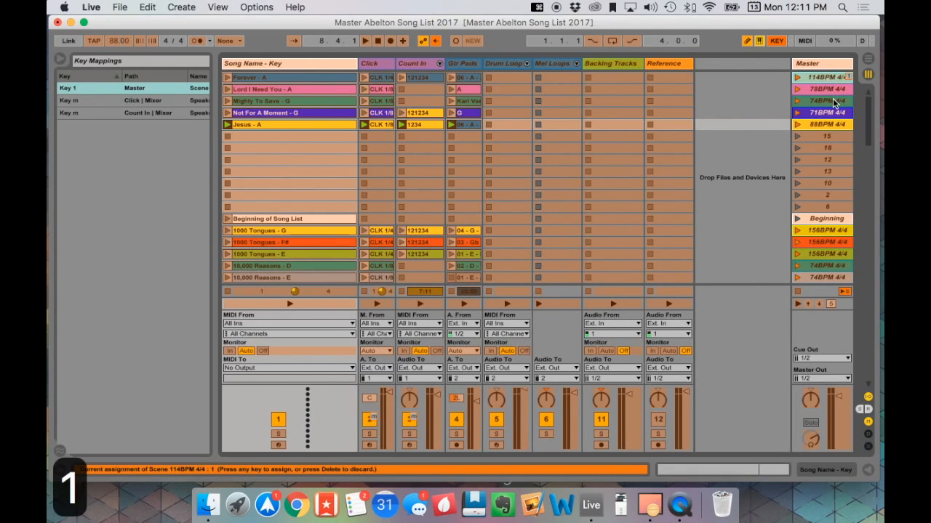
click(835, 90)
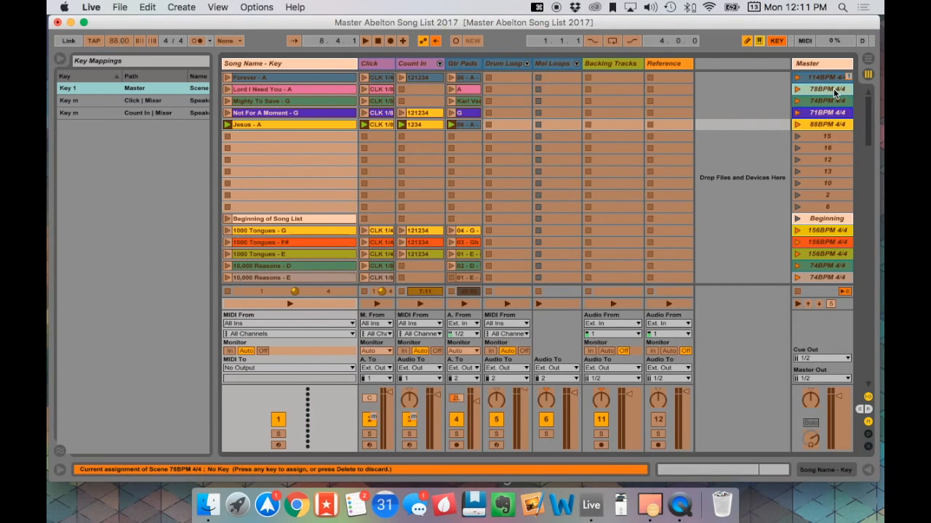
key(2)
click(833, 101)
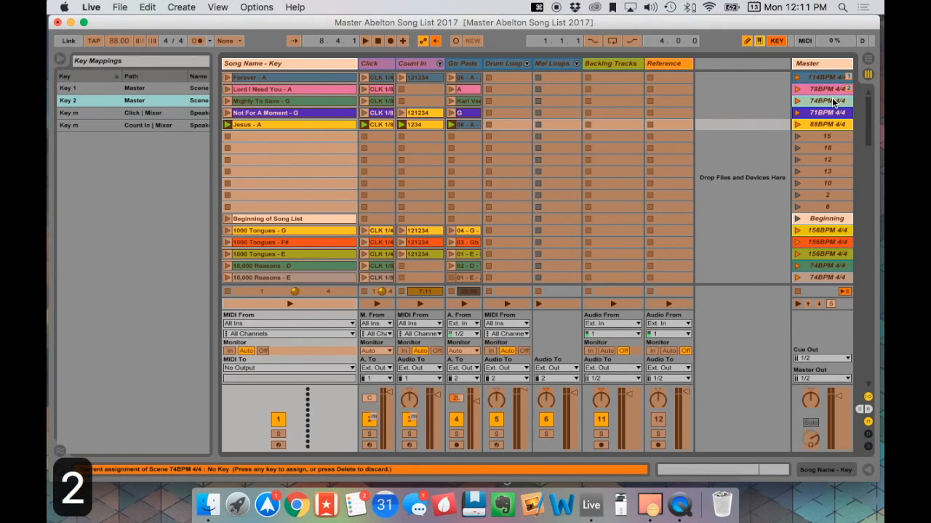
key(3)
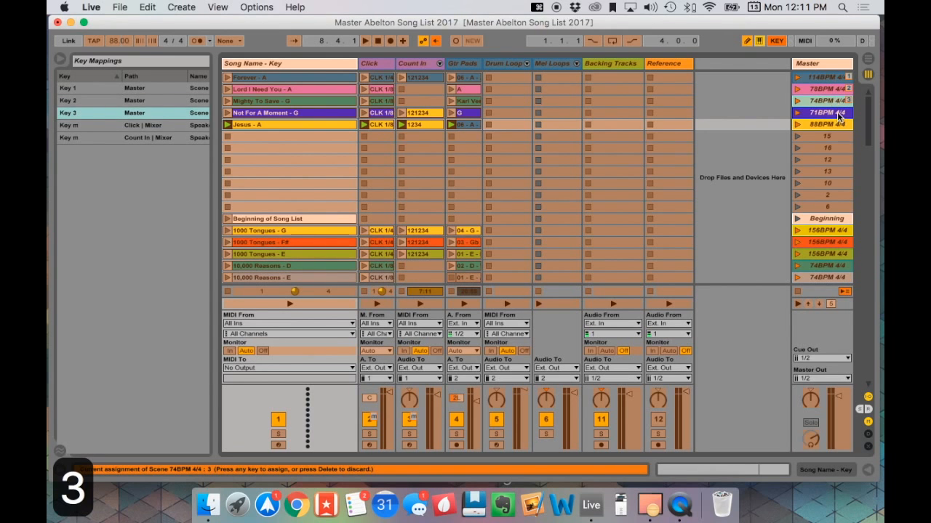
click(840, 114)
key(4)
click(845, 125)
key(5)
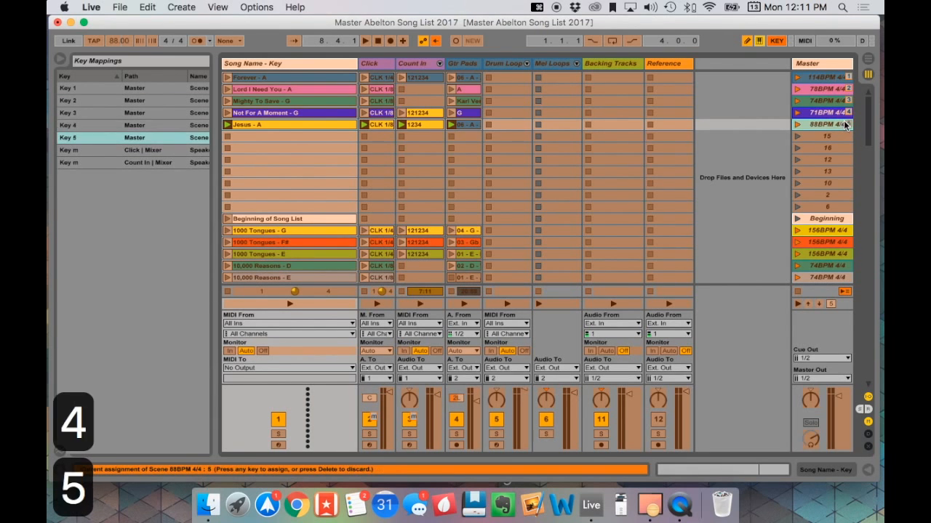
click(777, 41)
- Test the key mappings by launching the five set list scenes in order, and stop playback
key(1)
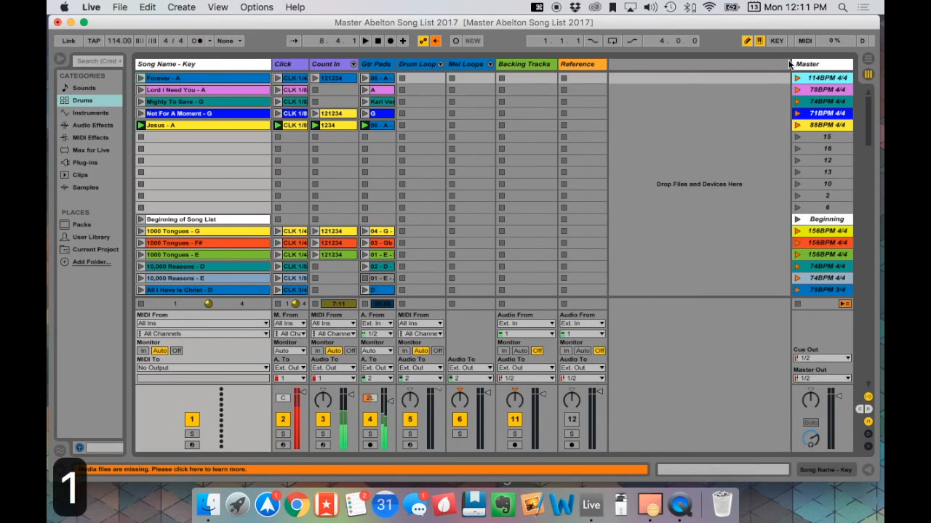
key(2)
key(2)
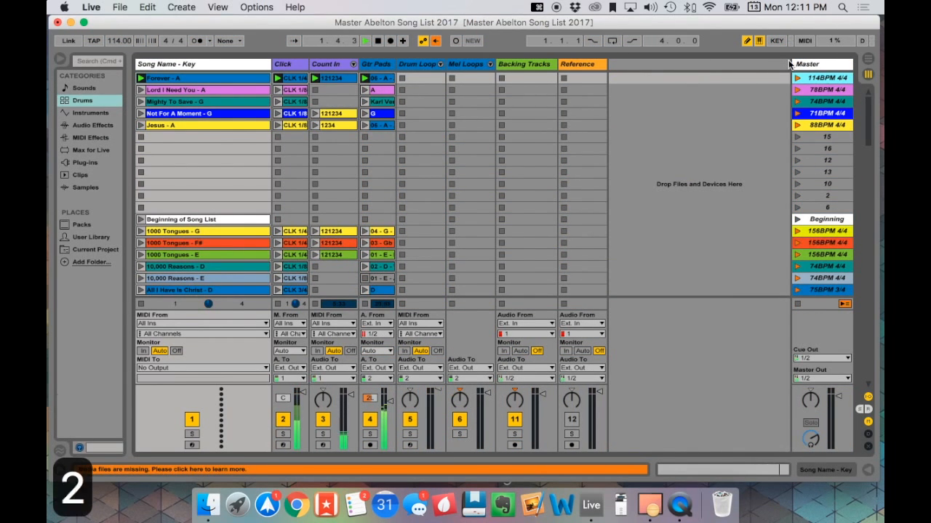
key(3)
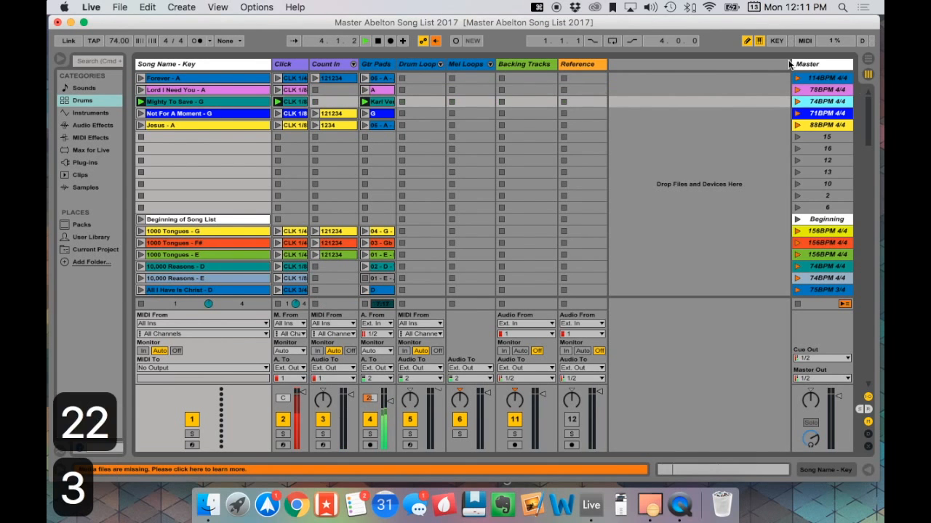
key(4)
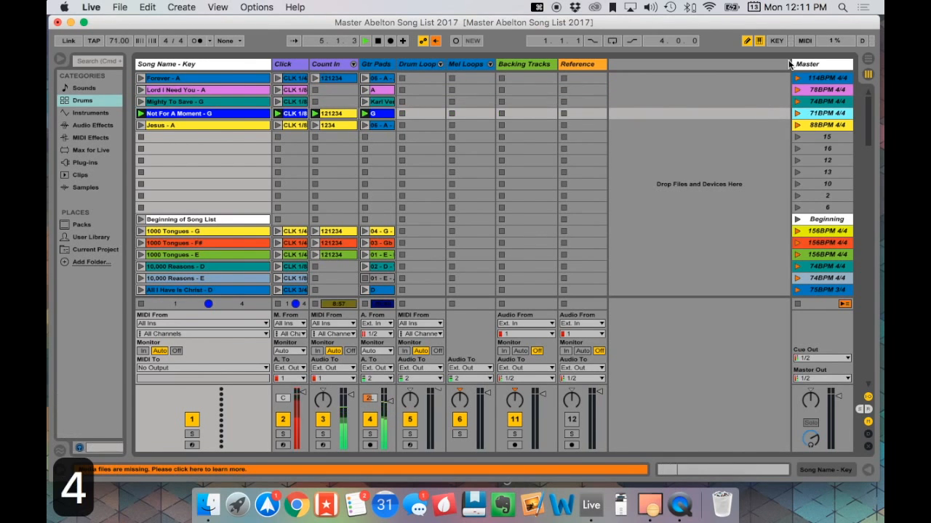
key(5)
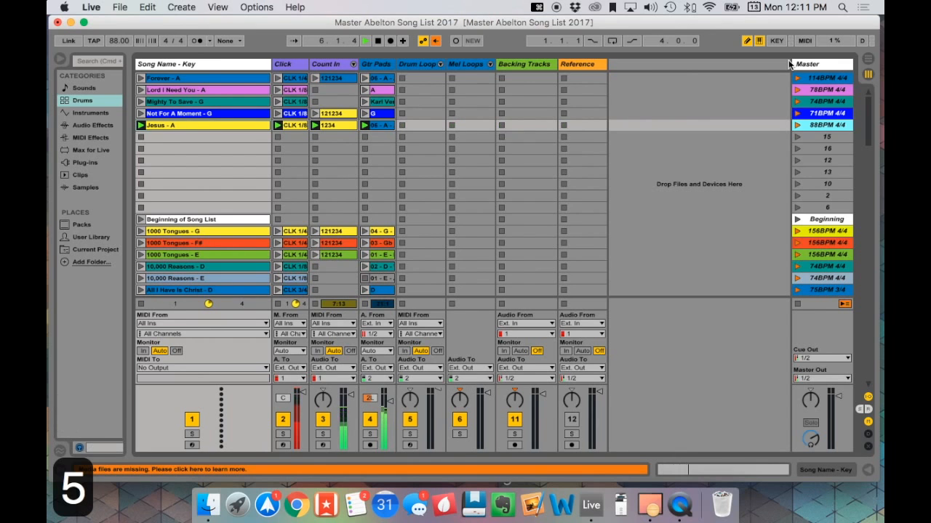
key(space)
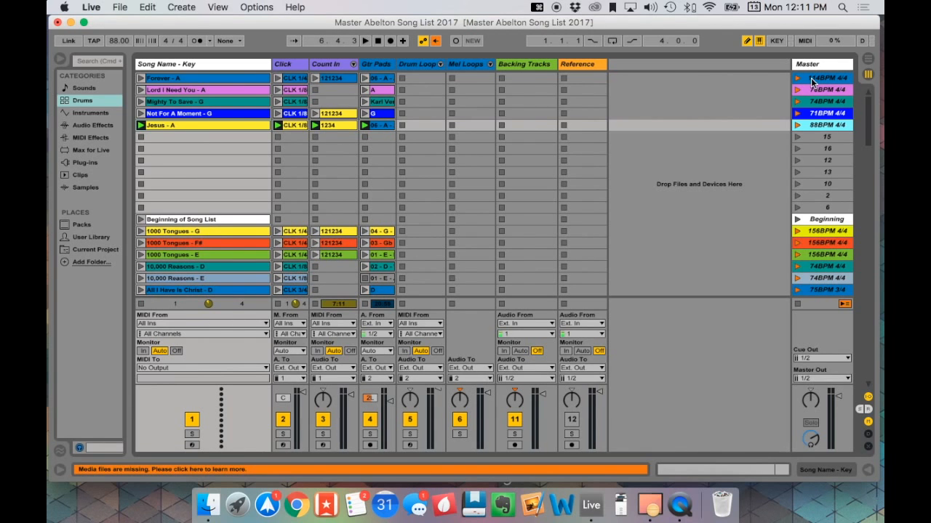
- View the MIDI mappings with the "Forever - A" master scene selected for assignment, and leave MIDI mapping mode
click(808, 40)
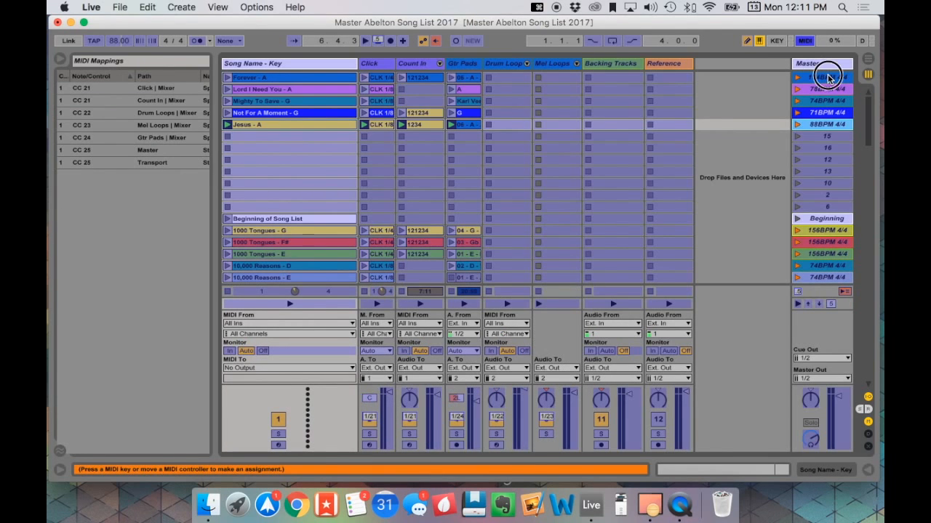
click(829, 78)
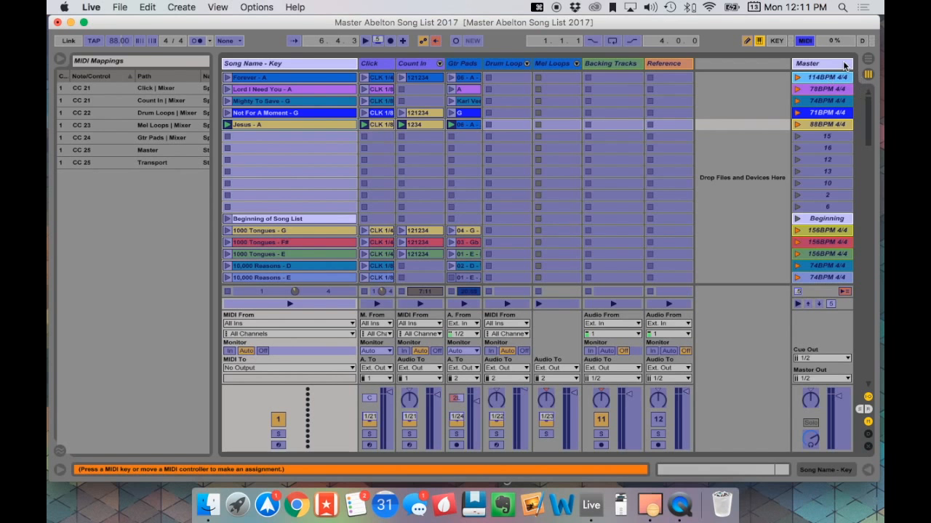
click(807, 42)
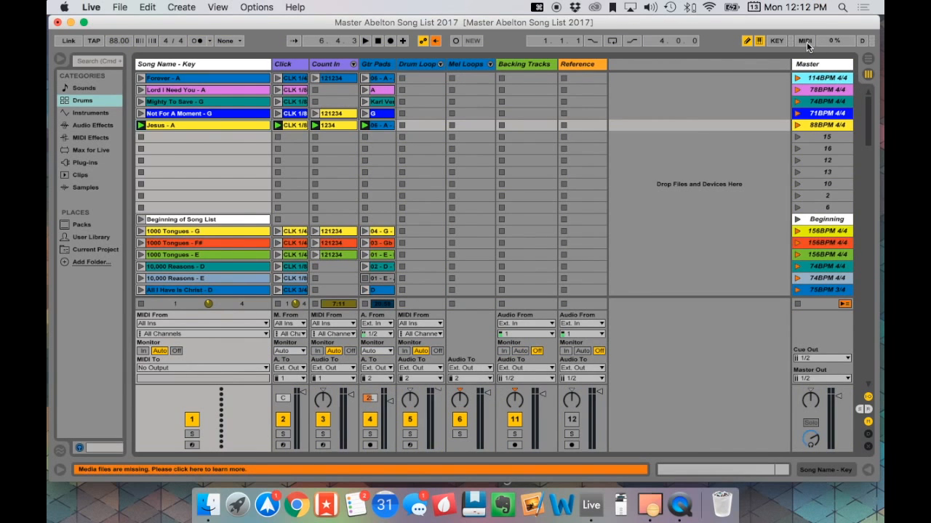
- Check the MIDI control surface settings in the preferences and close them
click(120, 7)
mouse_move(91, 7)
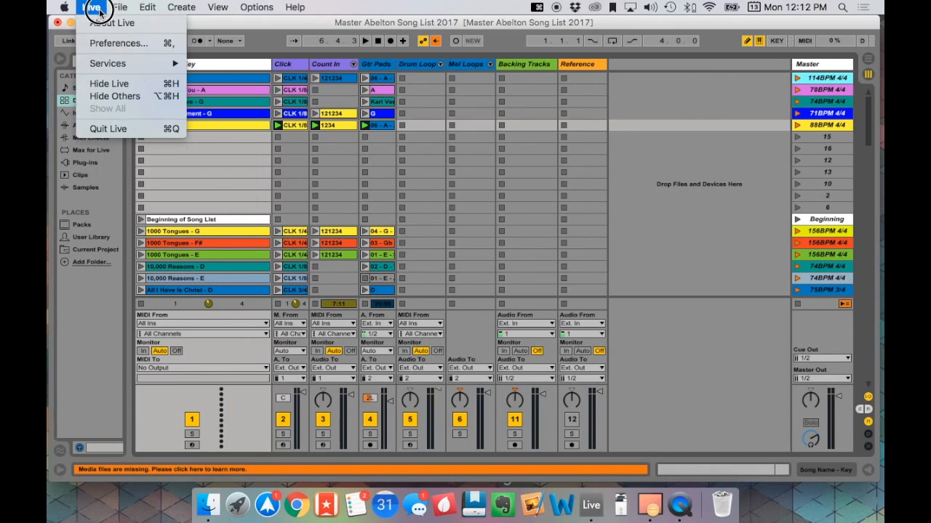
click(105, 45)
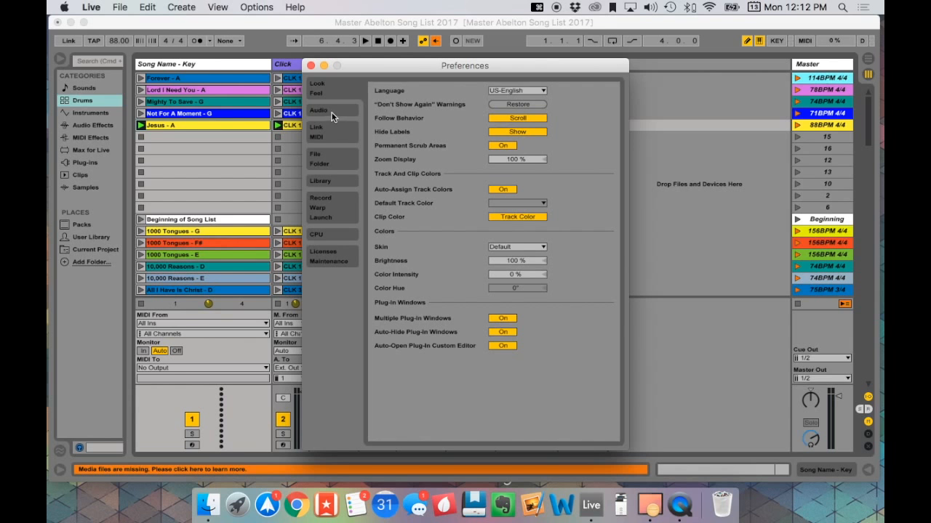
click(328, 135)
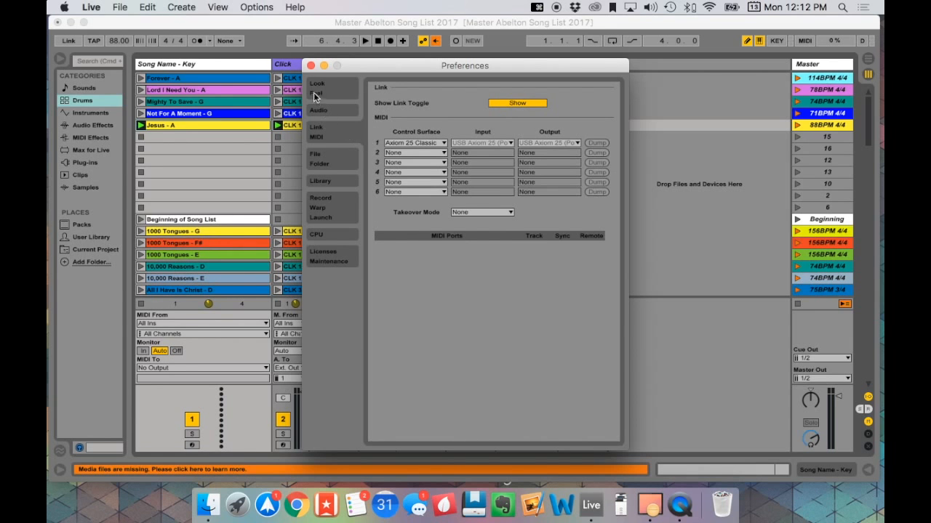
click(310, 66)
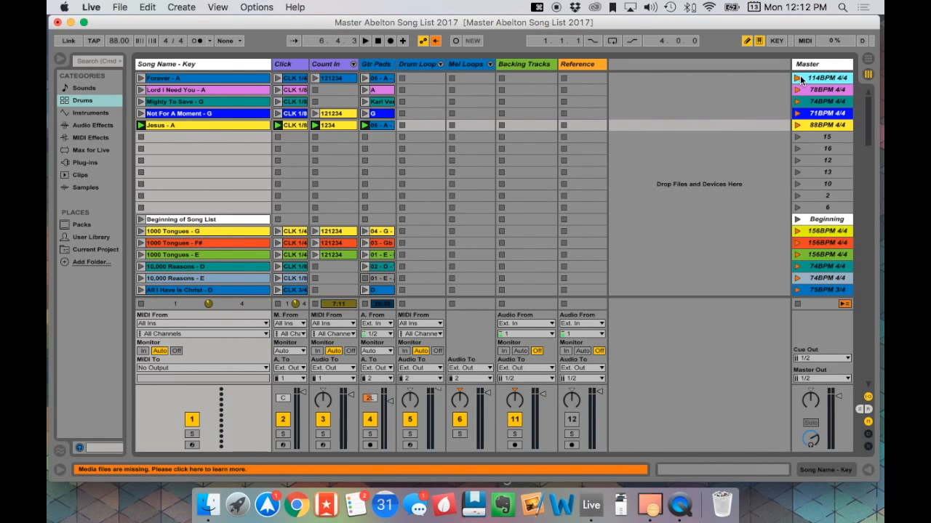
- Play the "Forever - A" scene and toggle the Click and Count In tracks off and on using their mapped key
key(1)
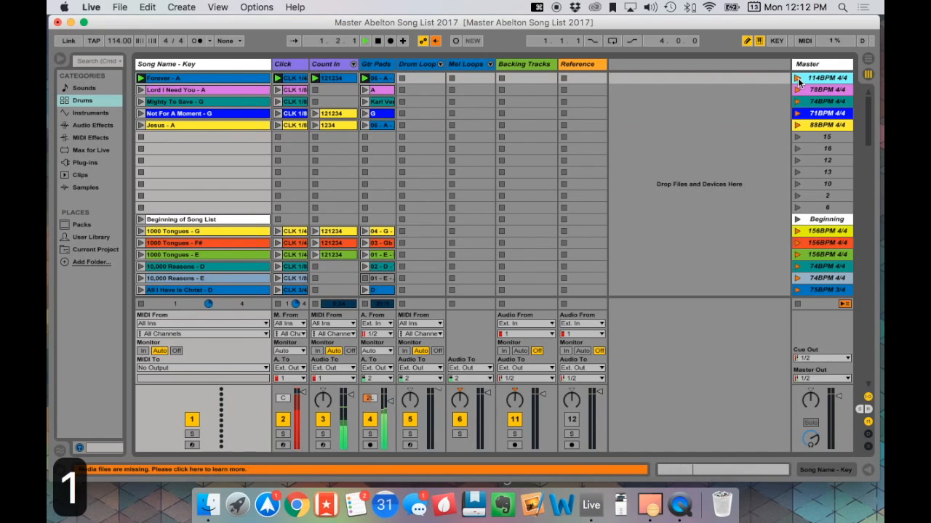
key(space)
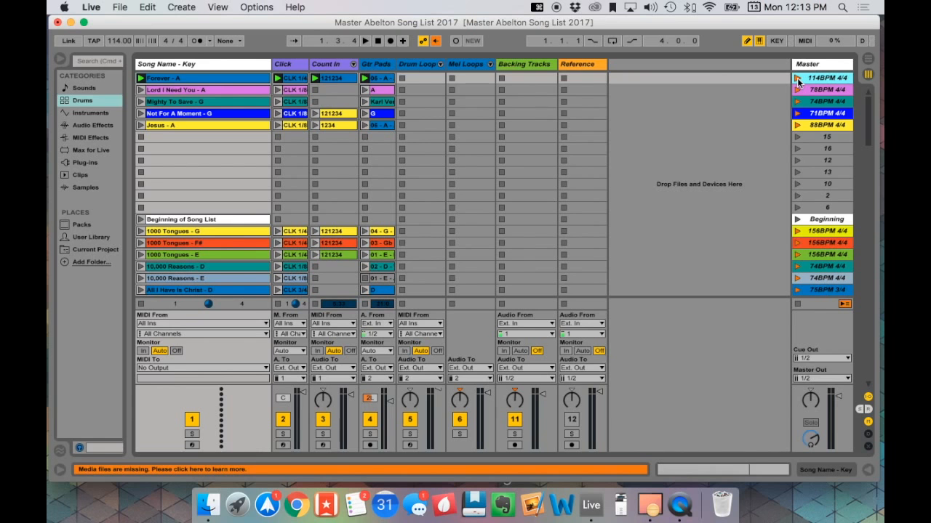
click(798, 79)
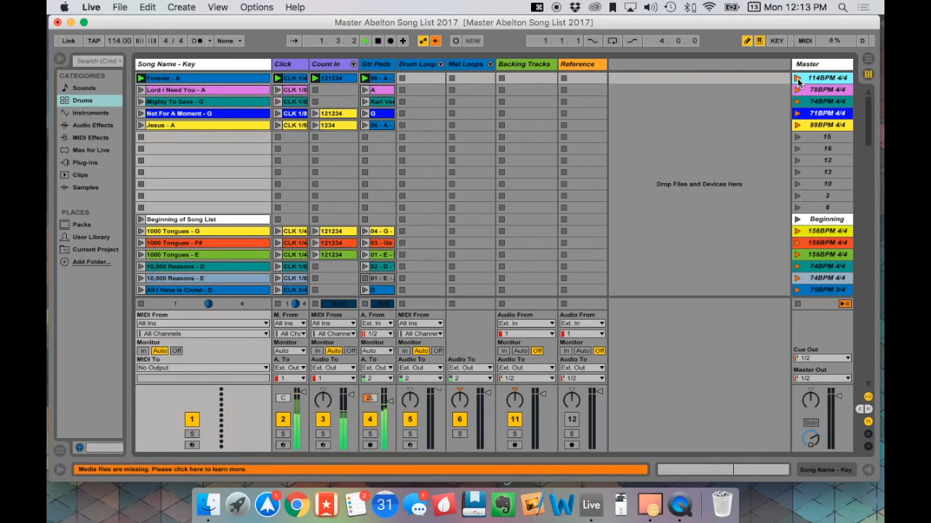
key(m)
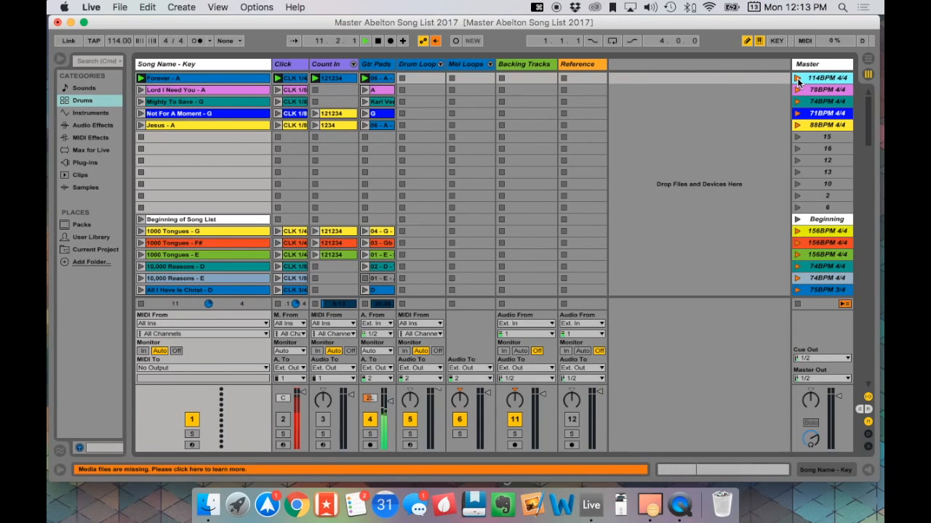
key(m)
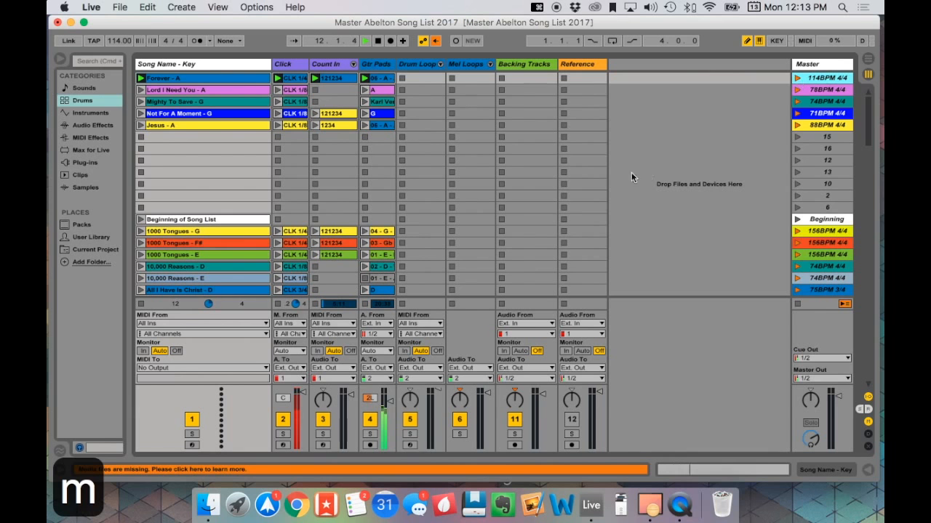
- Mute and unmute the Click and Count In tracks during playback with their mapped key, and stop playback
key(m)
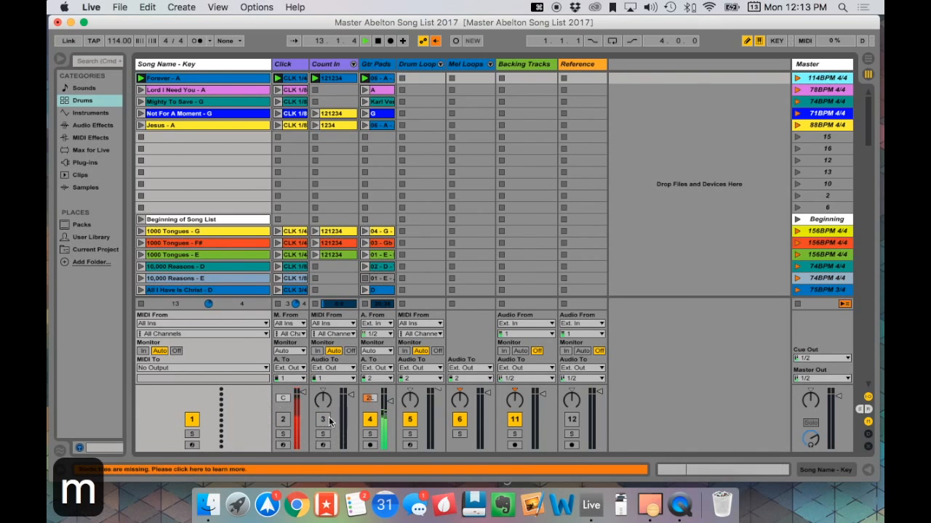
key(m)
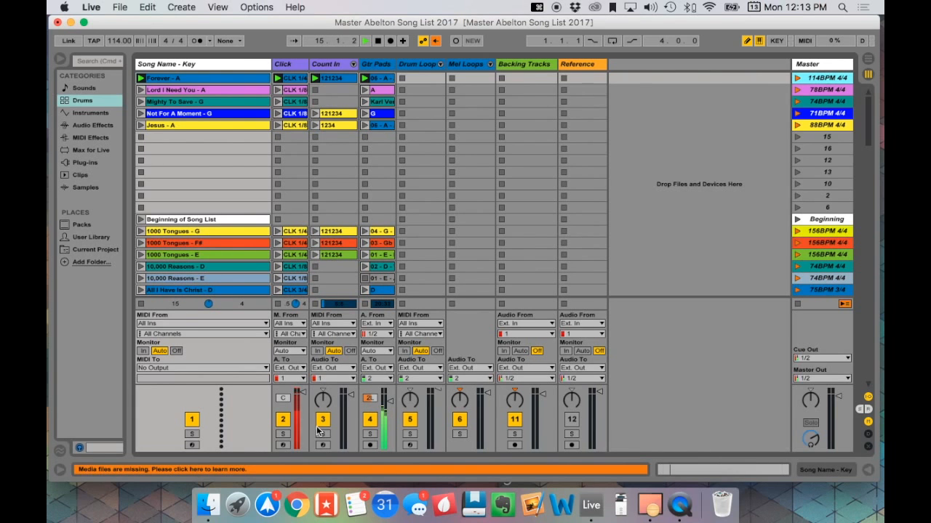
key(space)
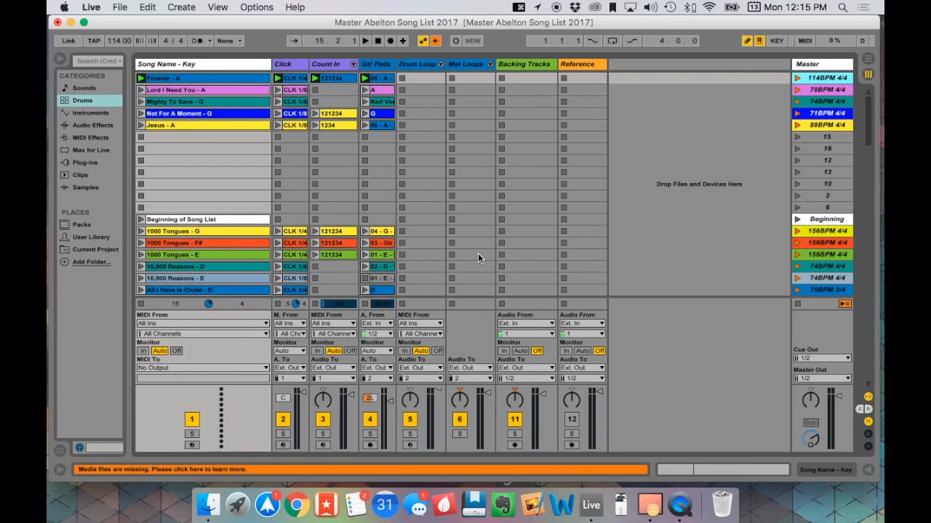
- Check the audio output device setting in the audio preferences and close the preferences
scroll(477, 254, down, 2)
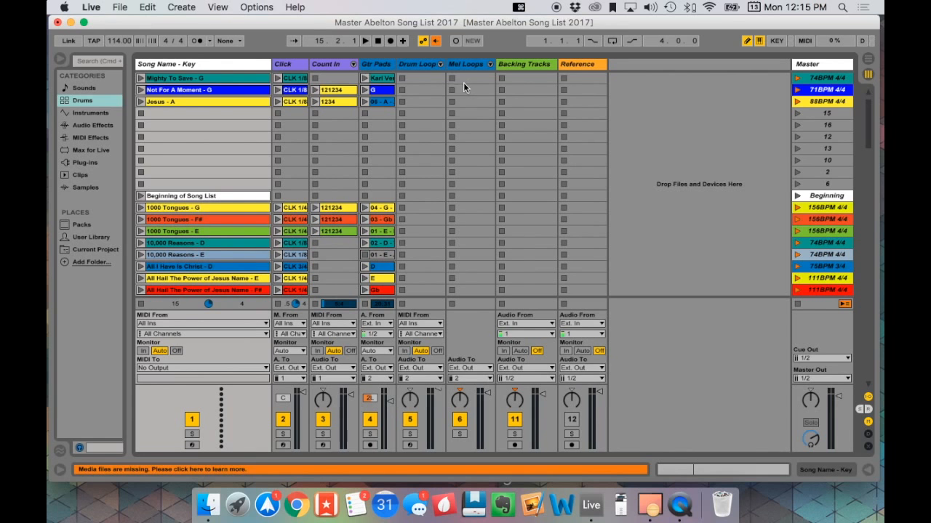
click(93, 7)
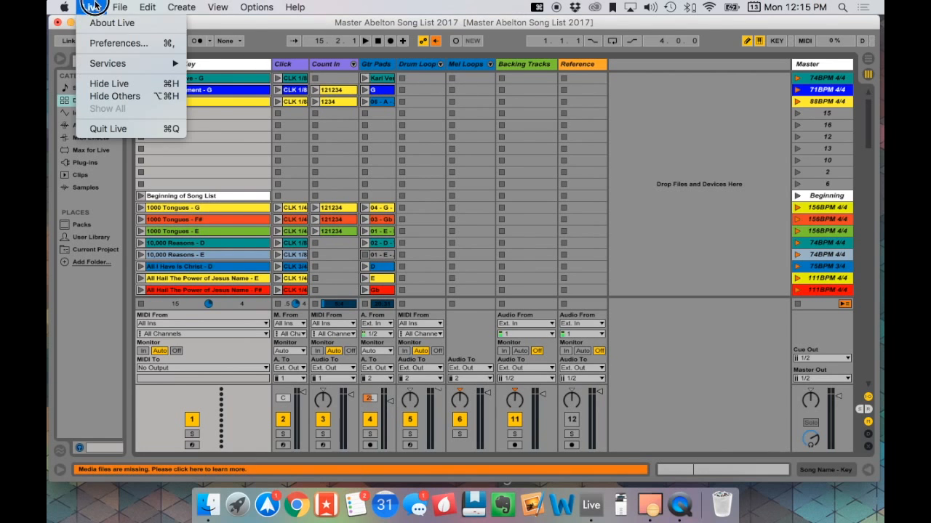
click(102, 43)
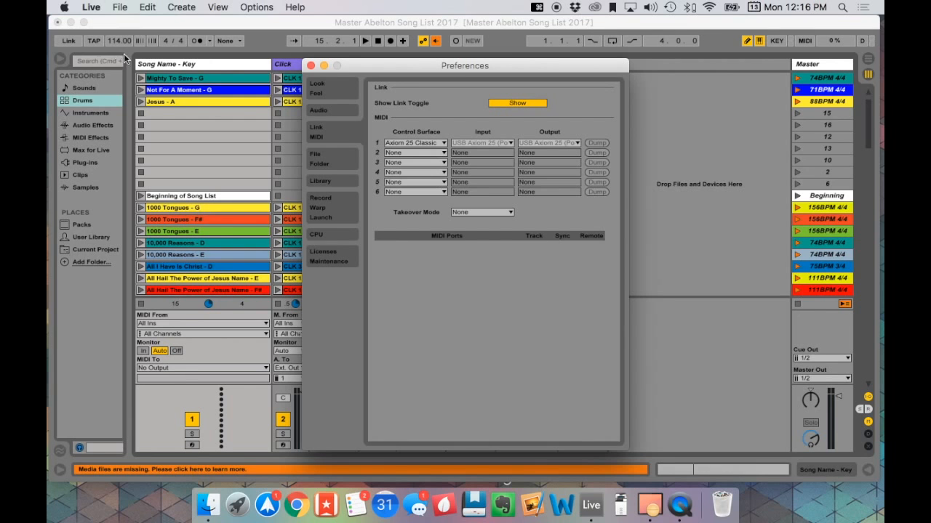
click(334, 113)
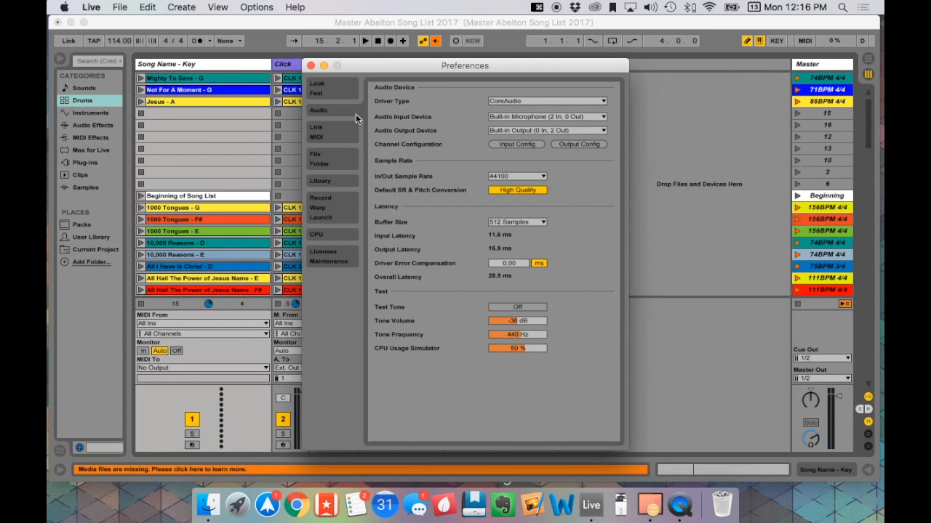
click(541, 130)
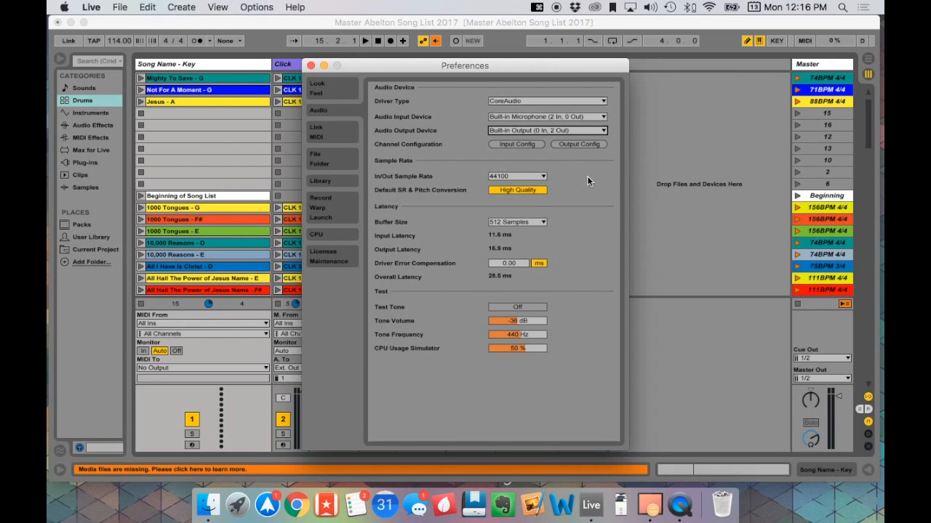
click(311, 65)
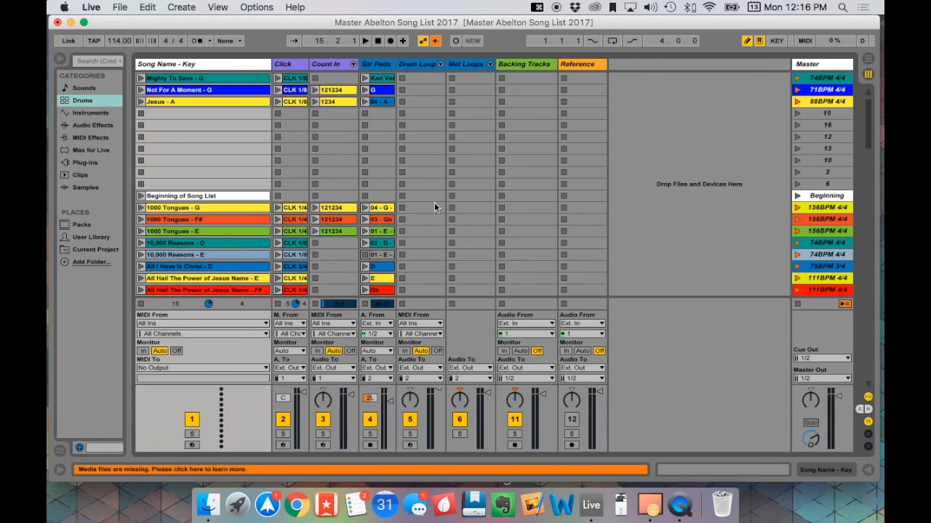
- View the external output channel options for the Drum Loop, Mel Loops and Backing Tracks tracks without changing their routing
click(416, 378)
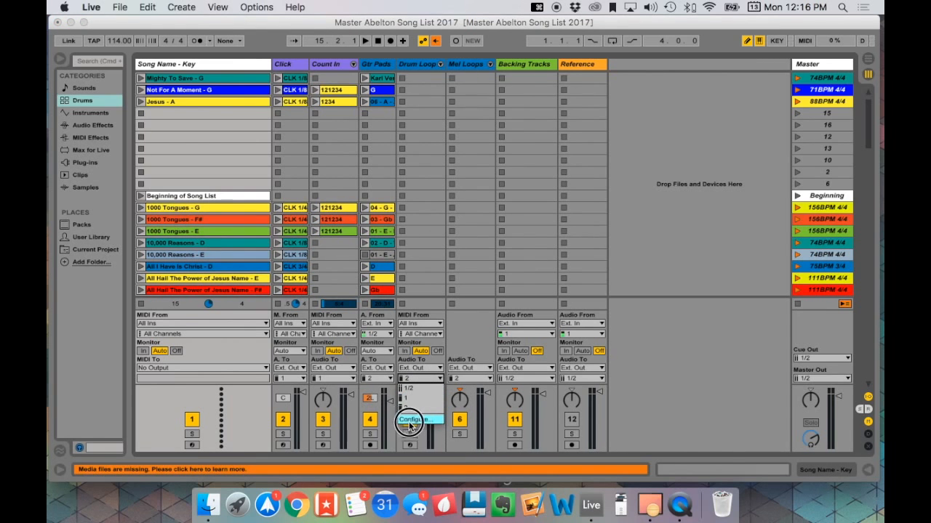
click(474, 411)
click(470, 379)
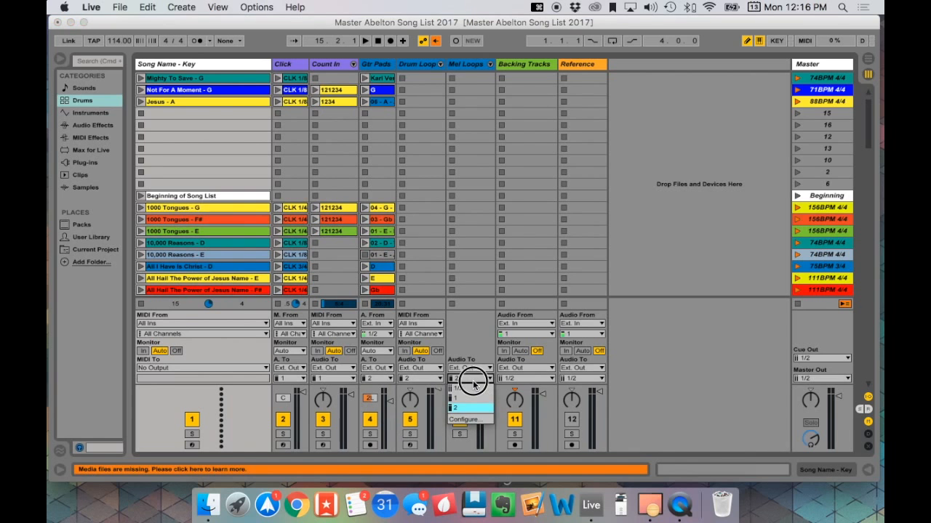
click(469, 438)
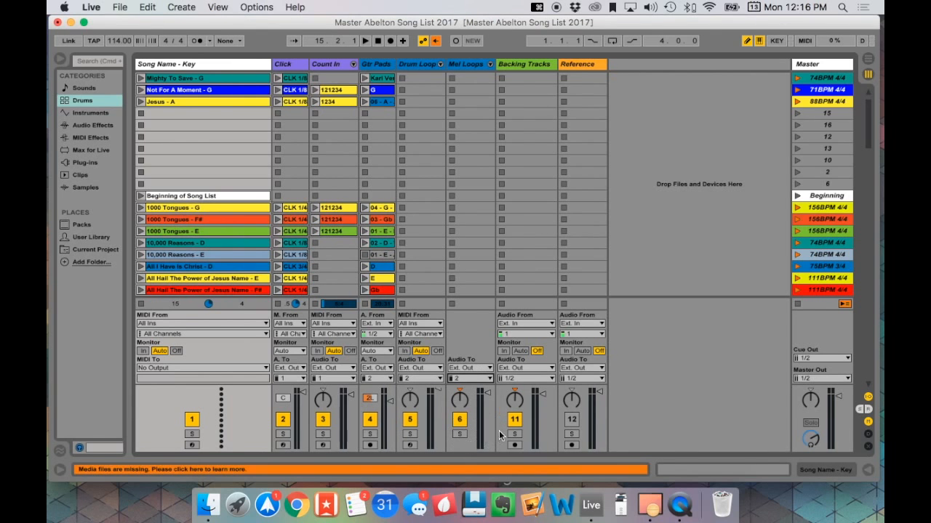
click(538, 379)
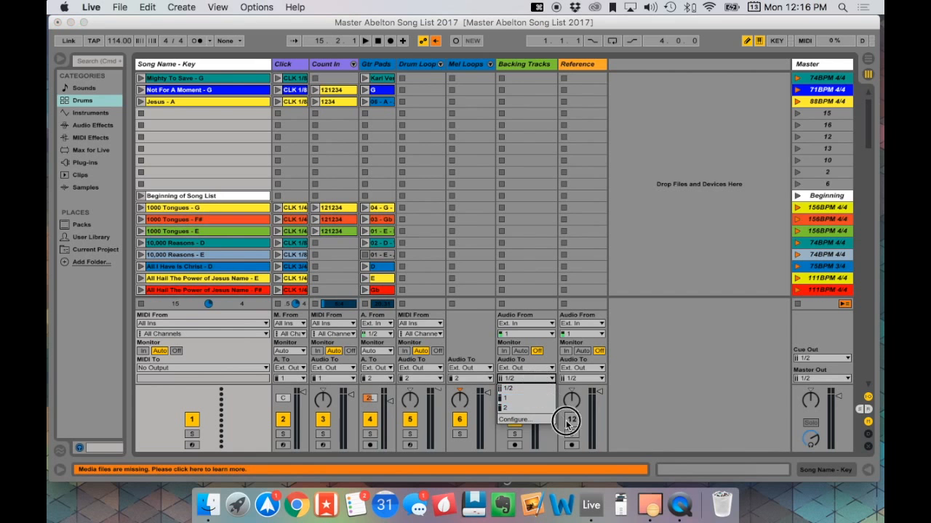
click(644, 420)
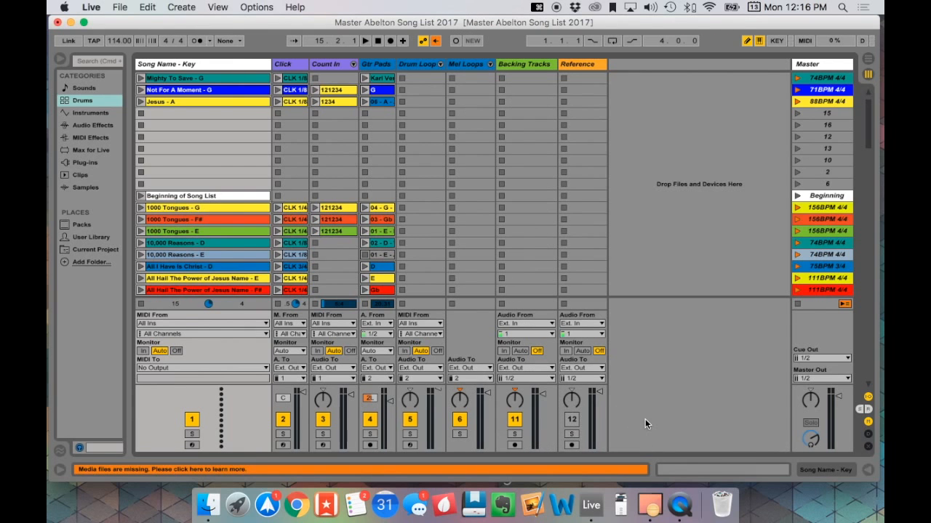